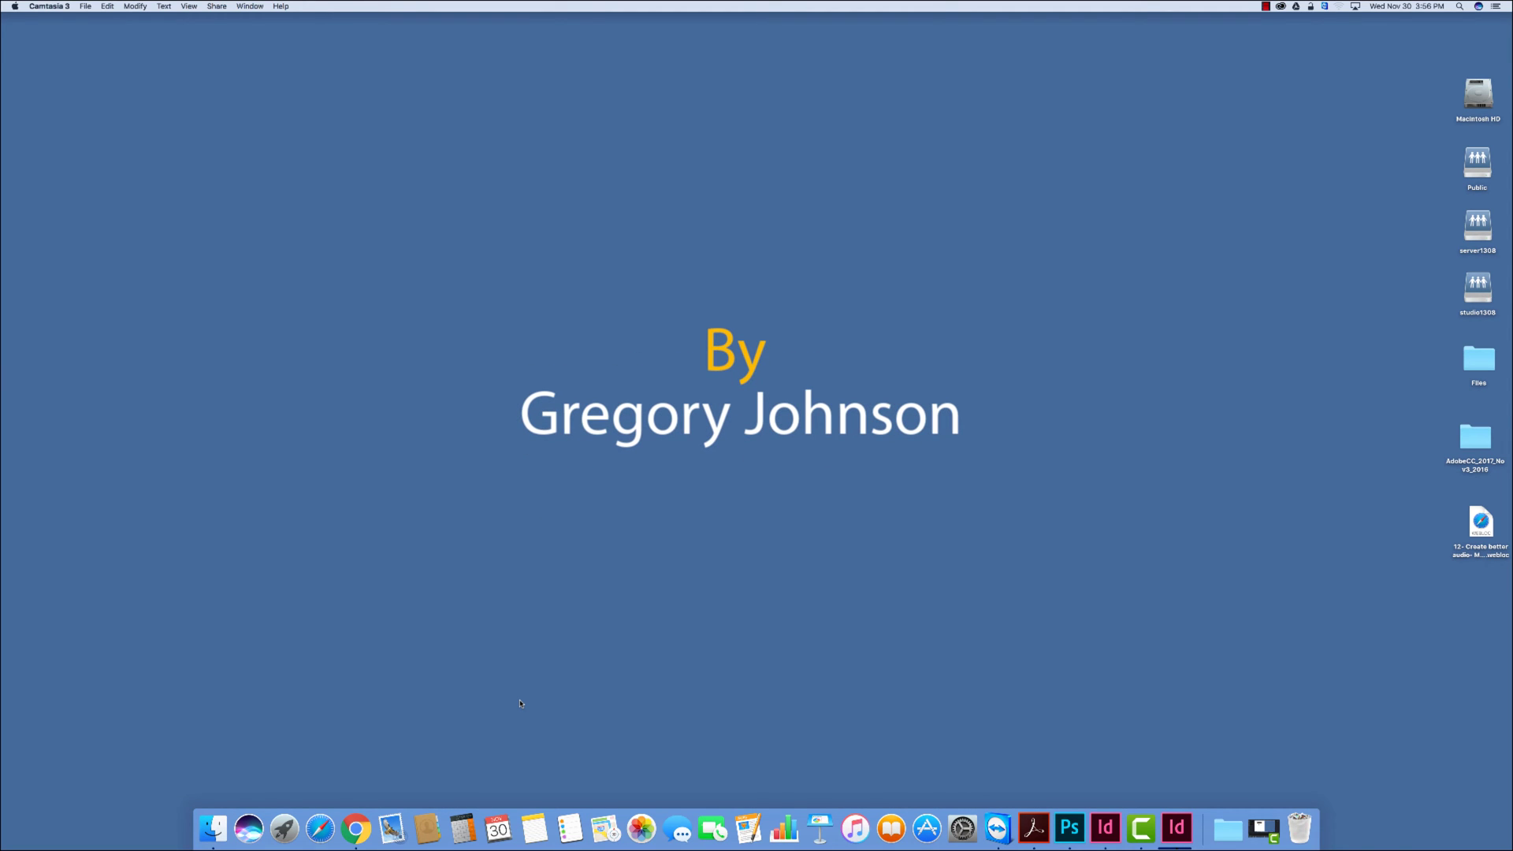
left_click(356, 829)
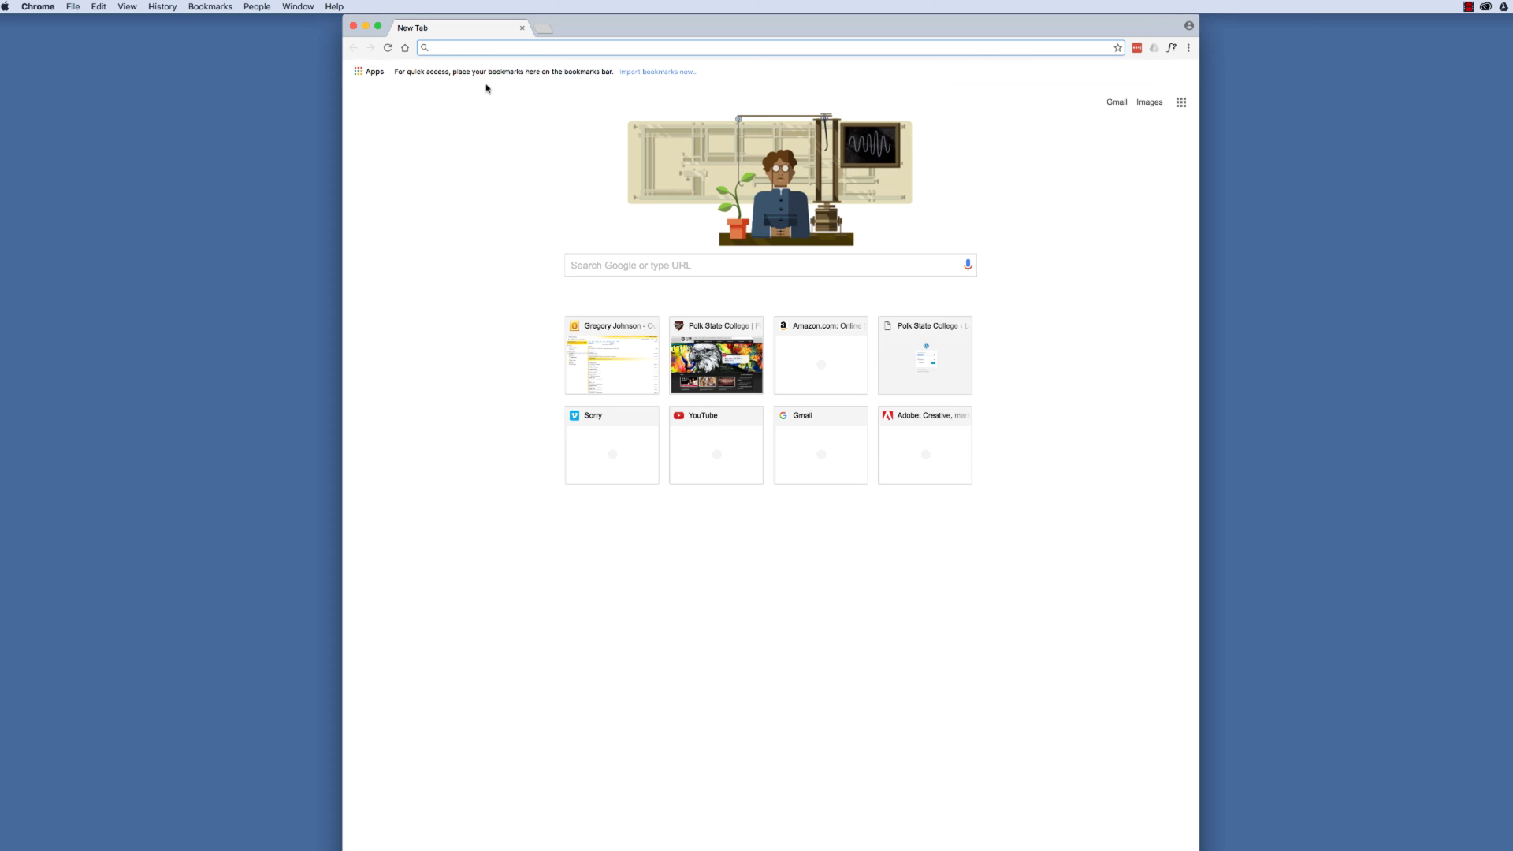
type("www.i")
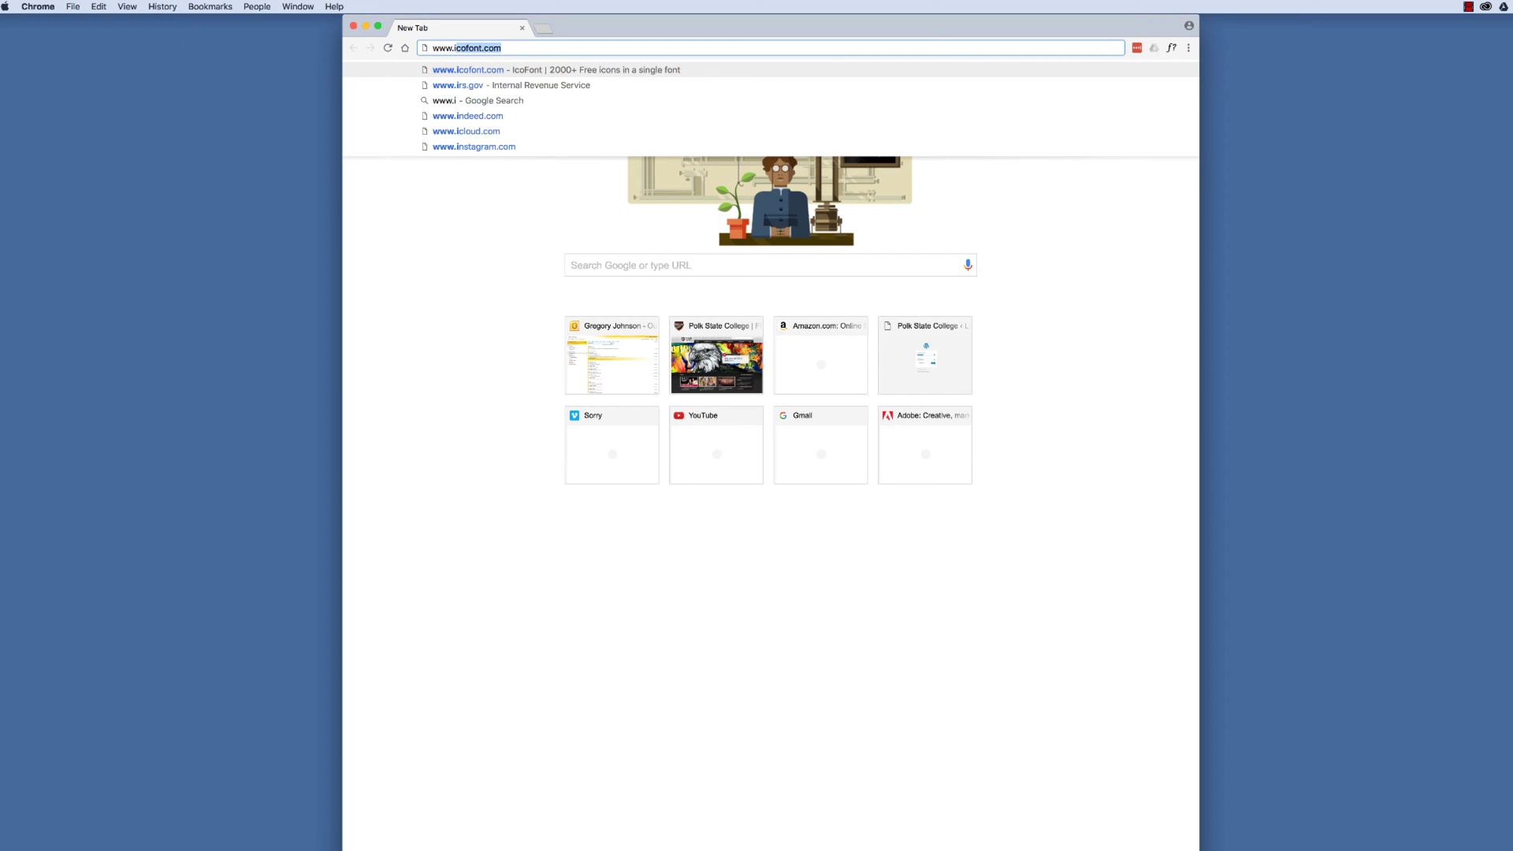
type("cofont.com")
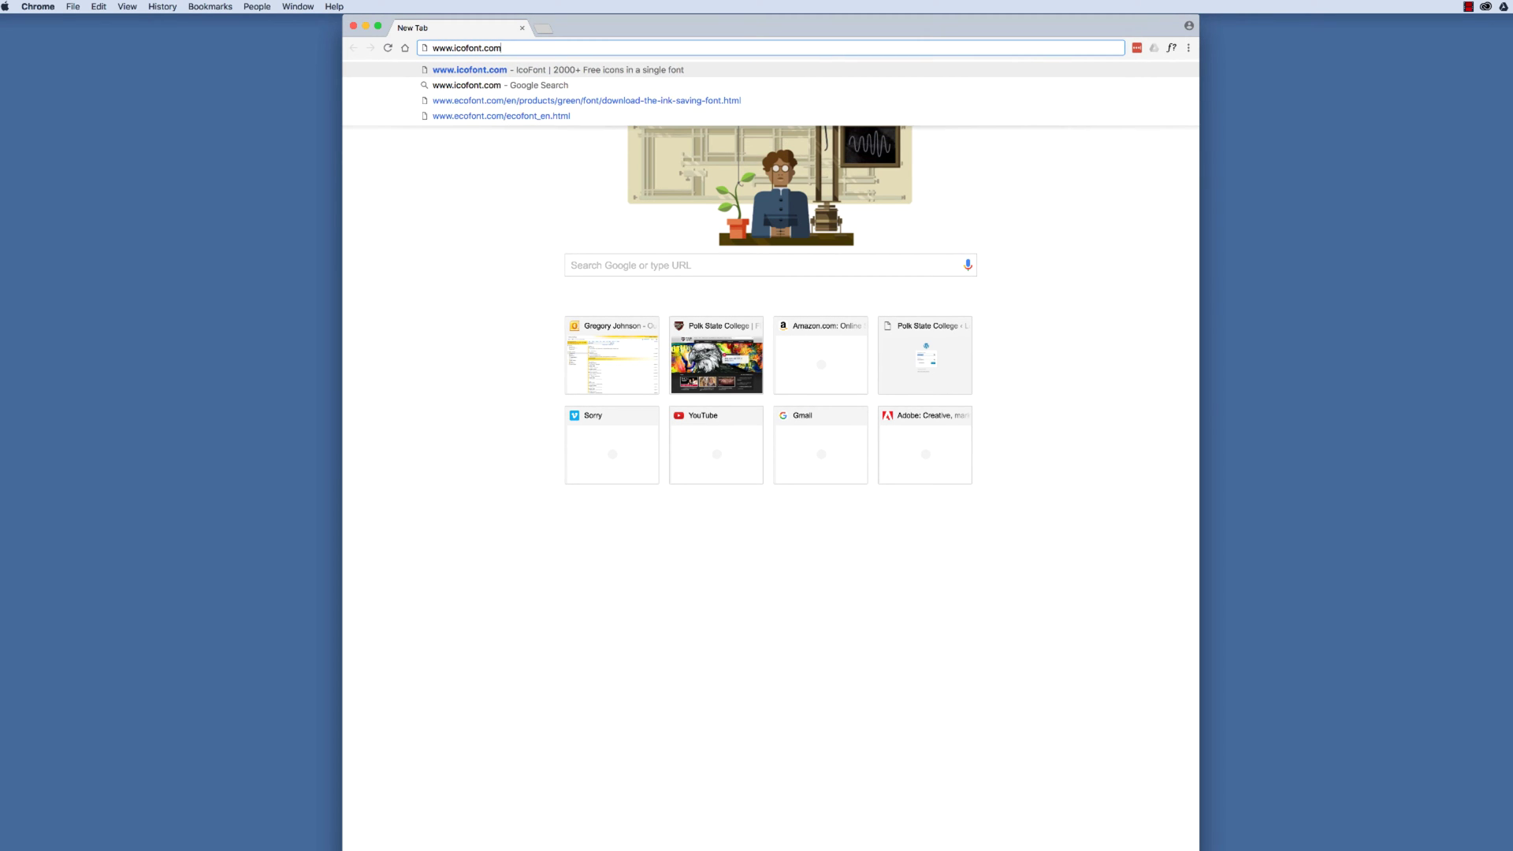
key("Return")
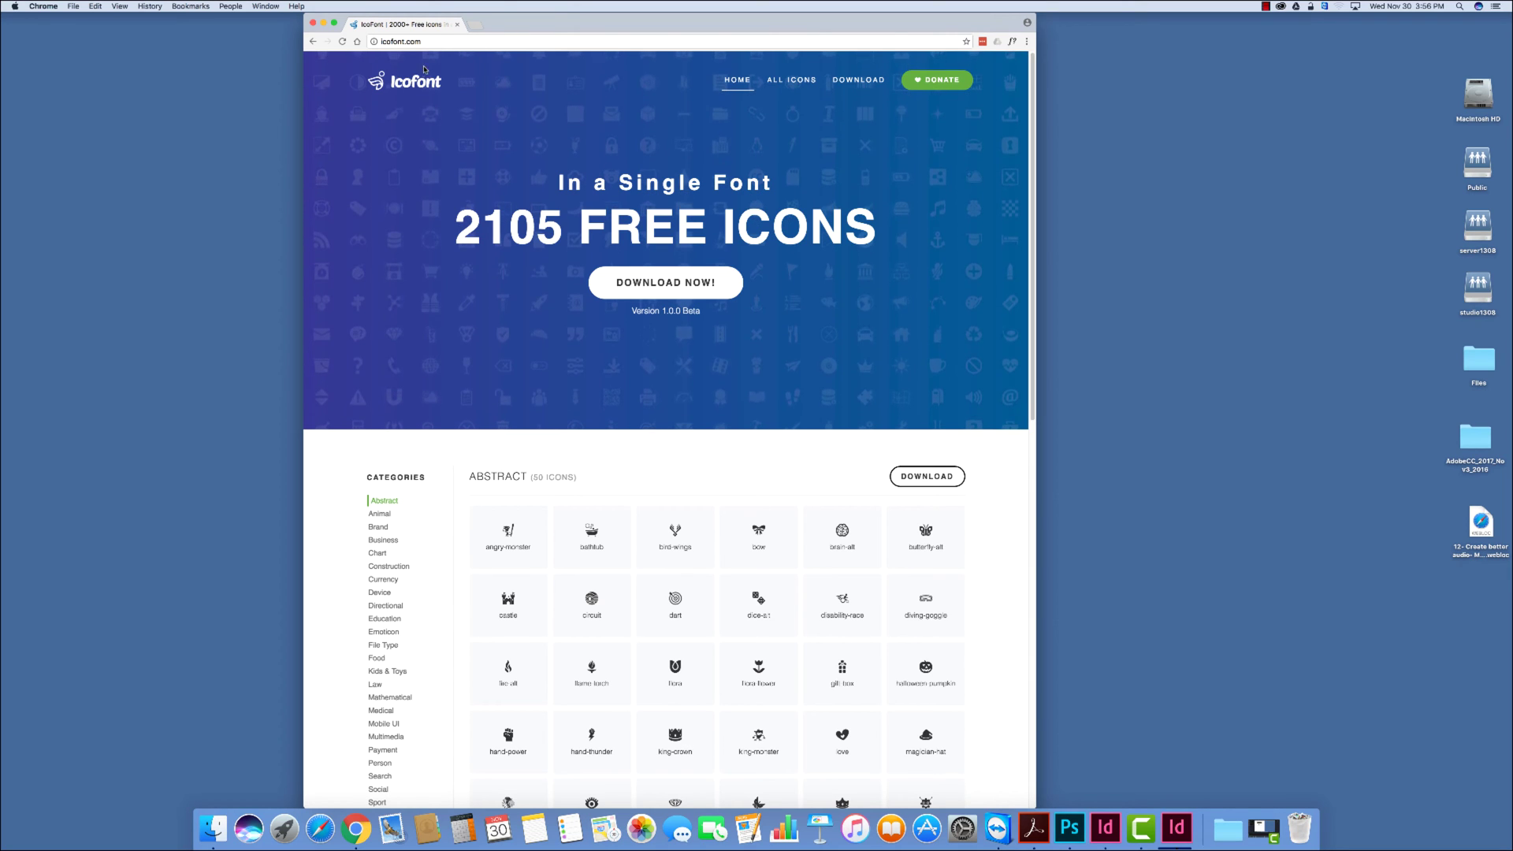
Step: Download icofont.zip (3.3 MB) with every icon category checked
left_click(859, 82)
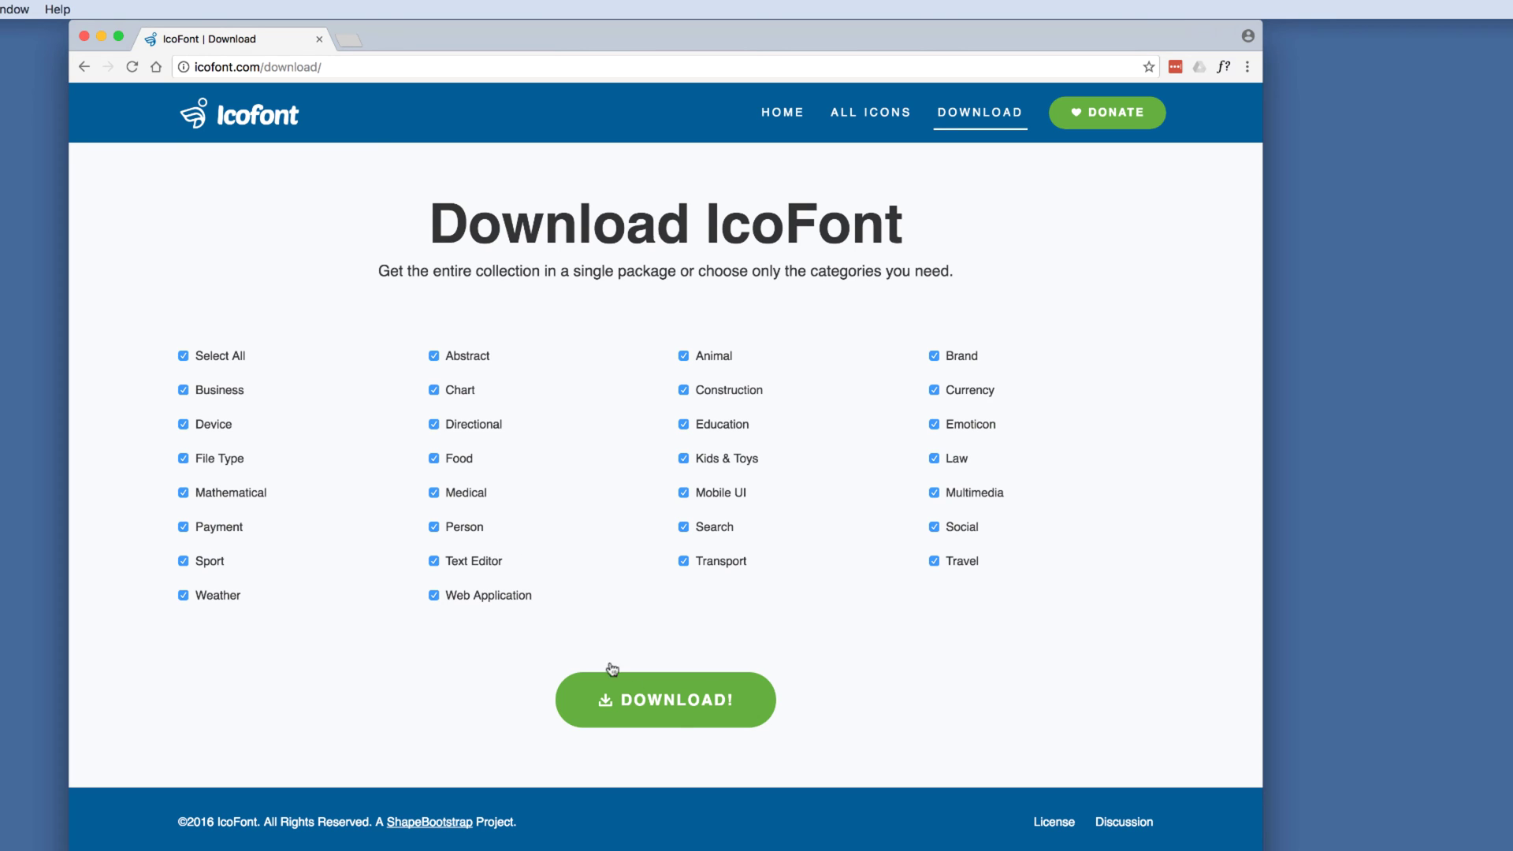
left_click(670, 708)
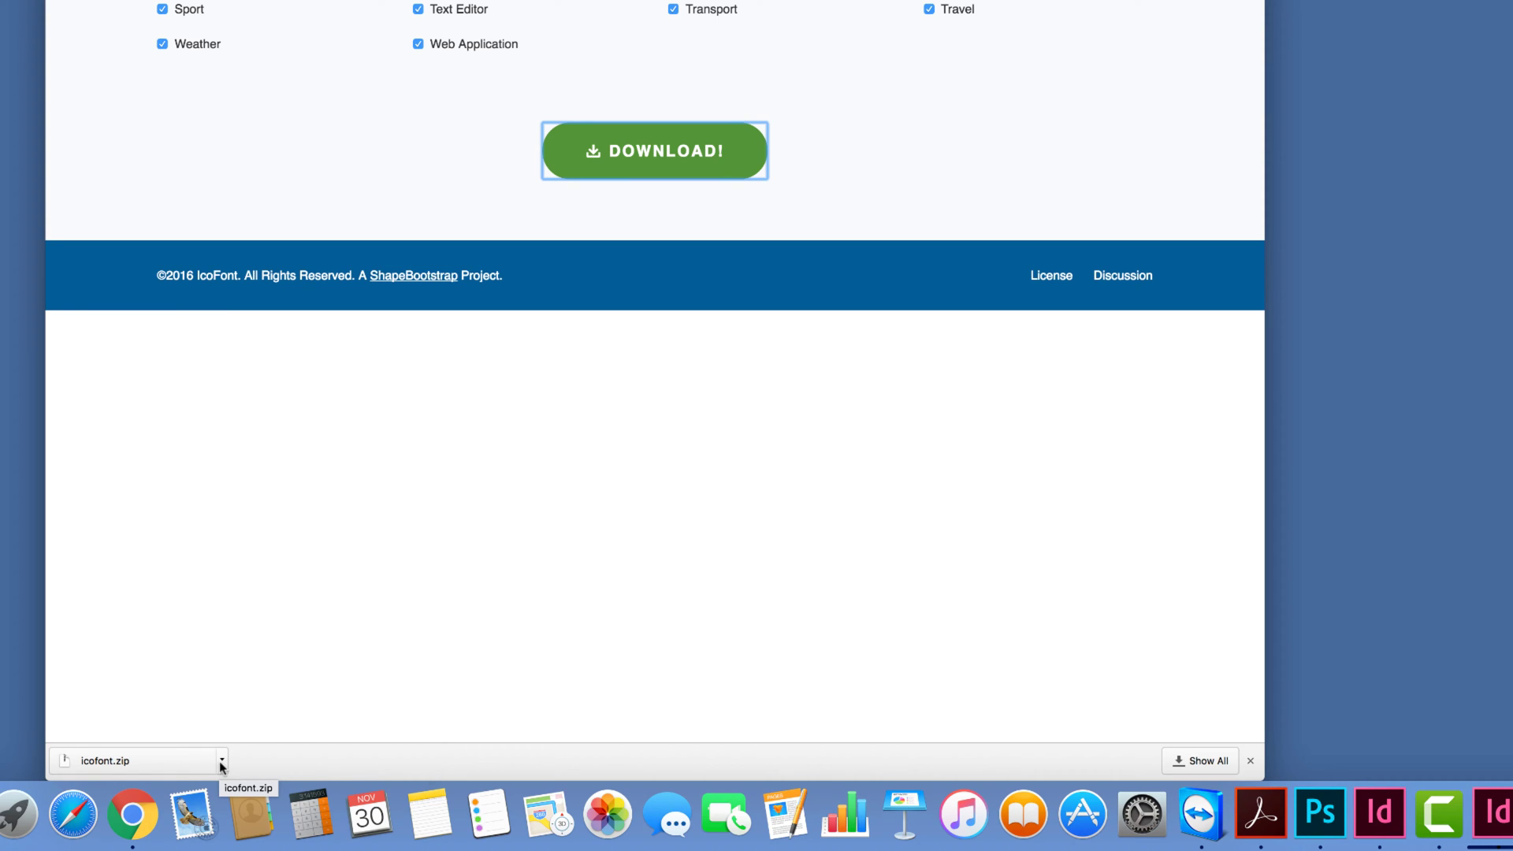
left_click(221, 762)
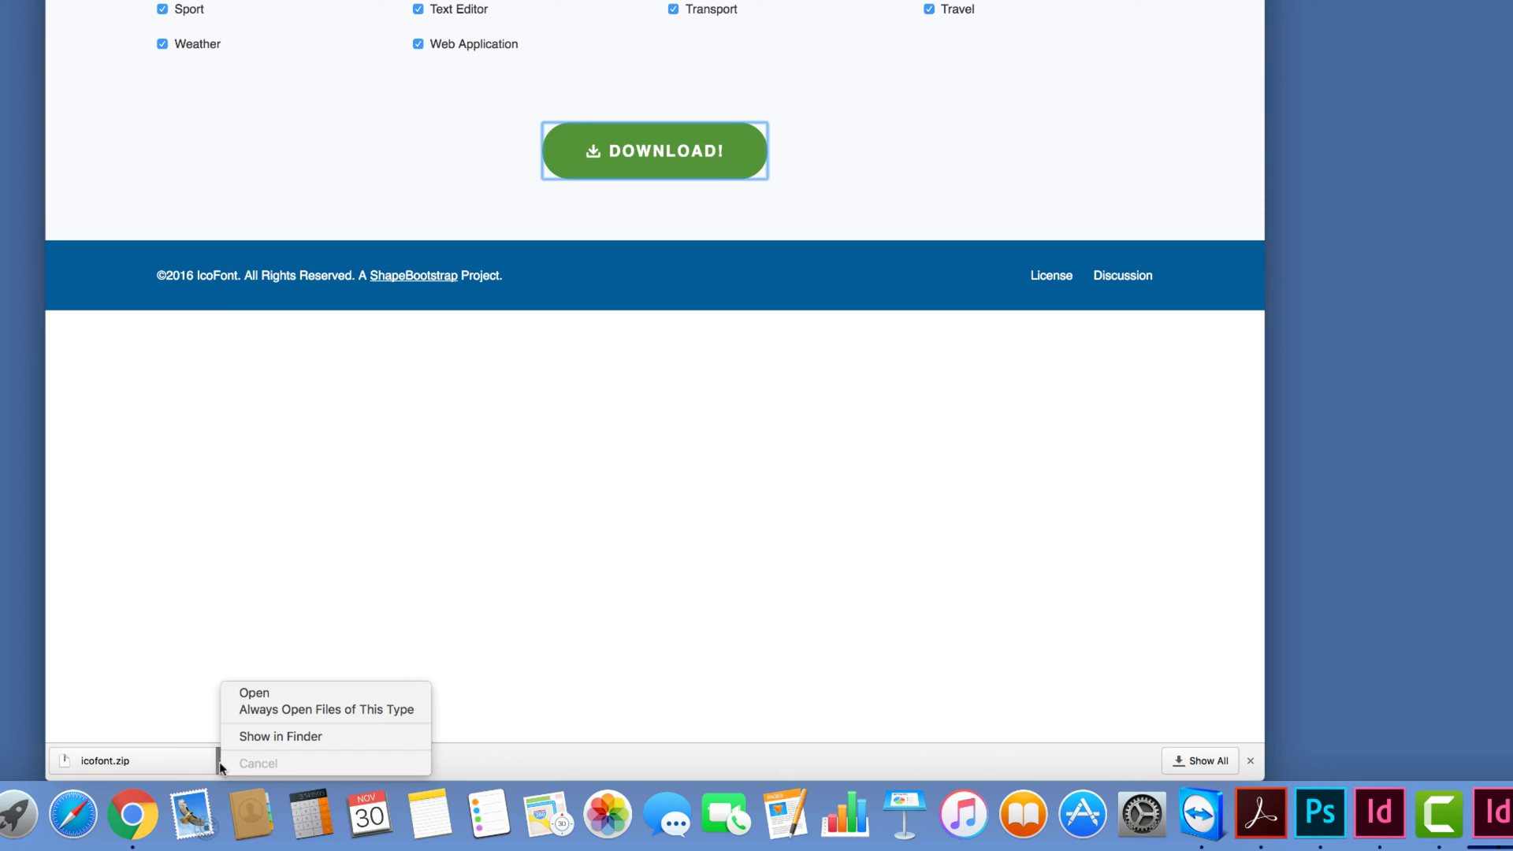
Step: Show icofont.zip in Finder, extract it and open the icofont > fonts folder
left_click(272, 736)
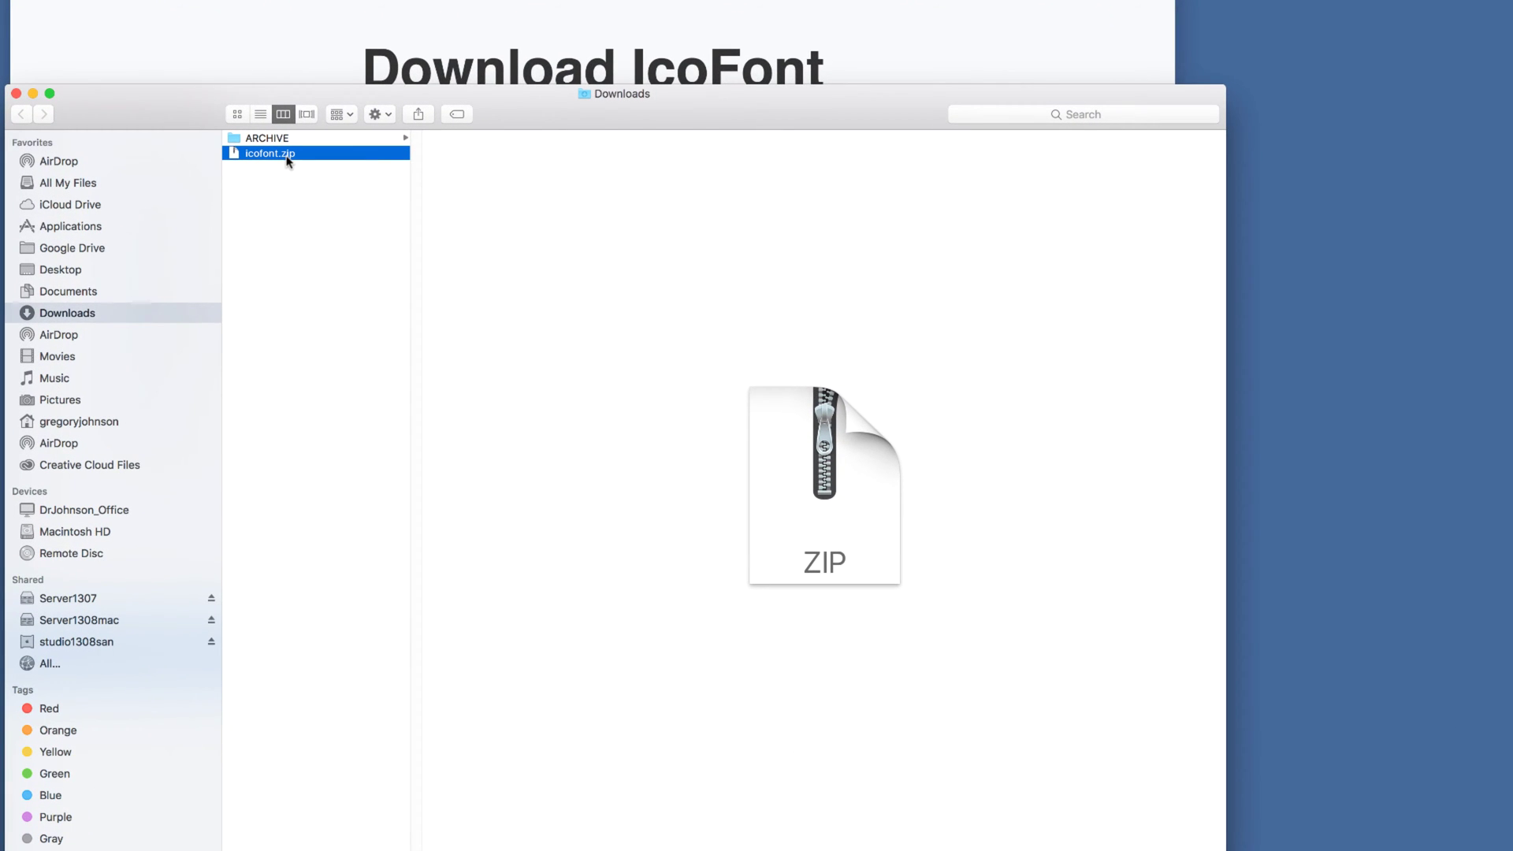
double_click(233, 154)
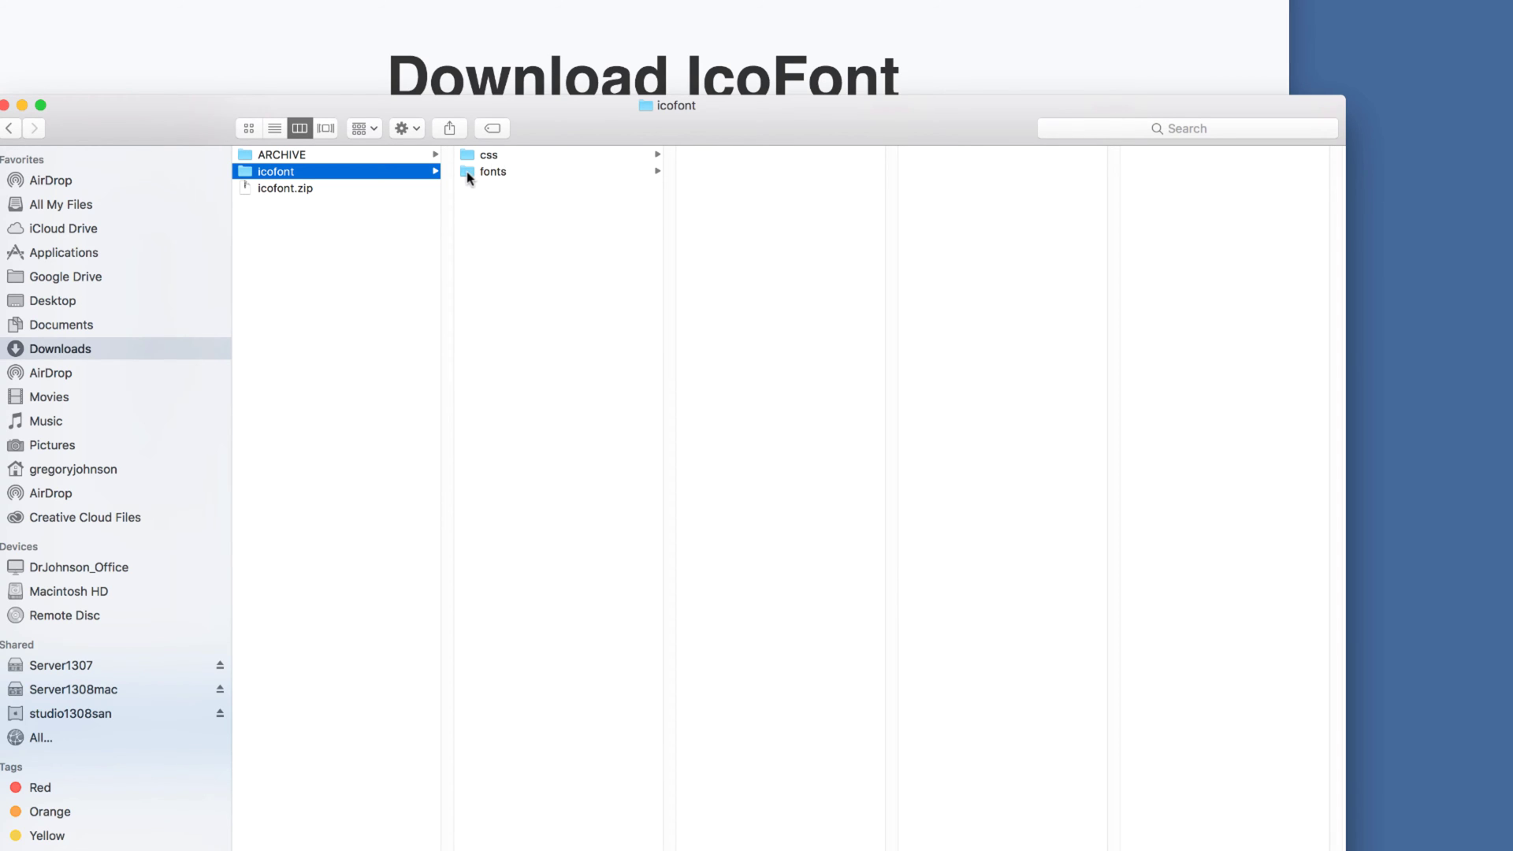
left_click(467, 173)
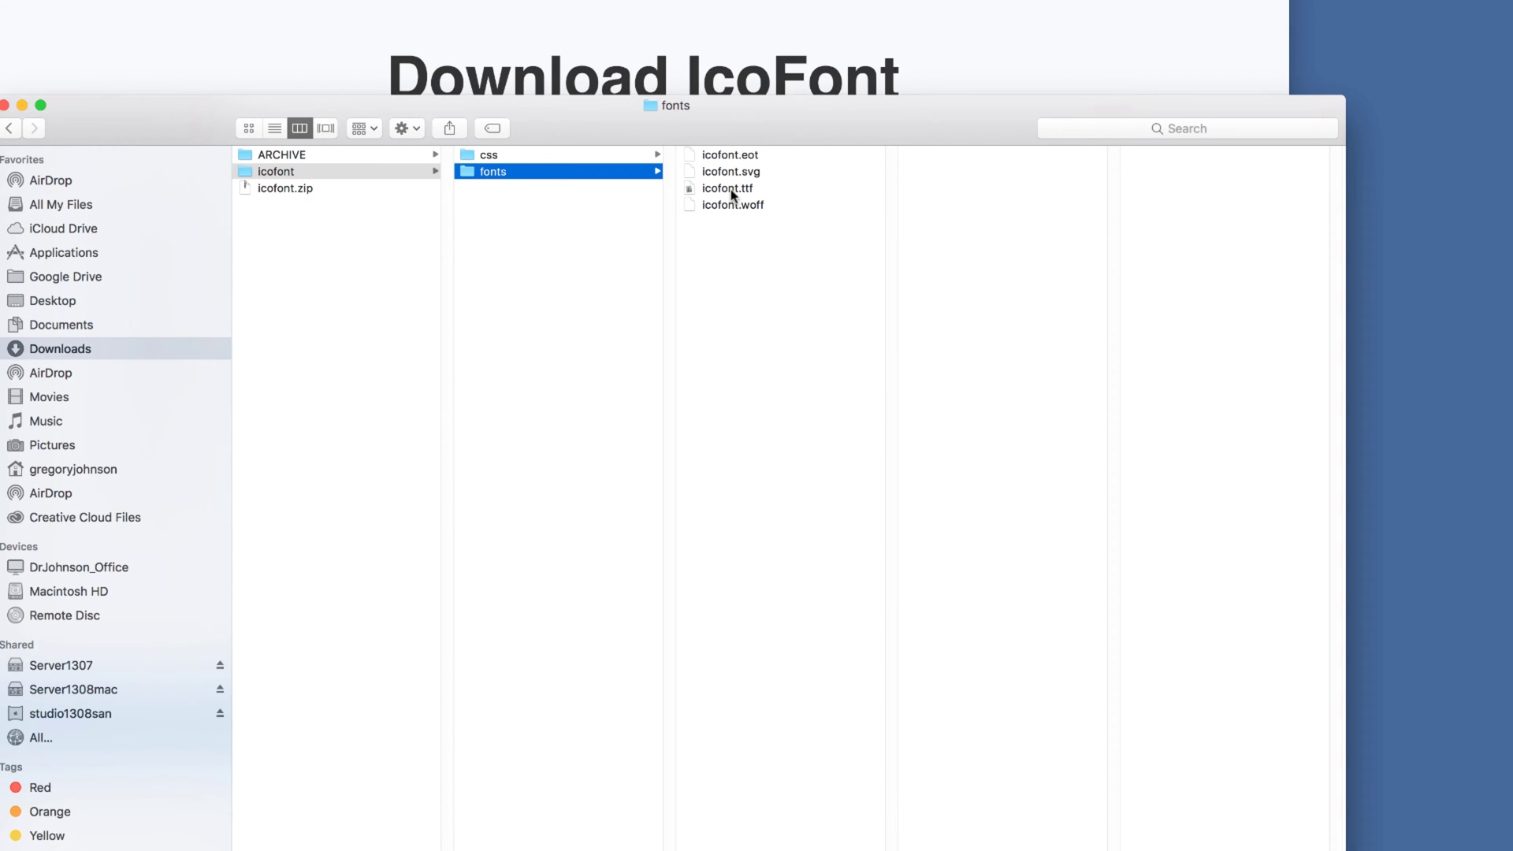
Step: Preview icofont.ttf and install IcoFont Regular into Font Book's User fonts
double_click(694, 193)
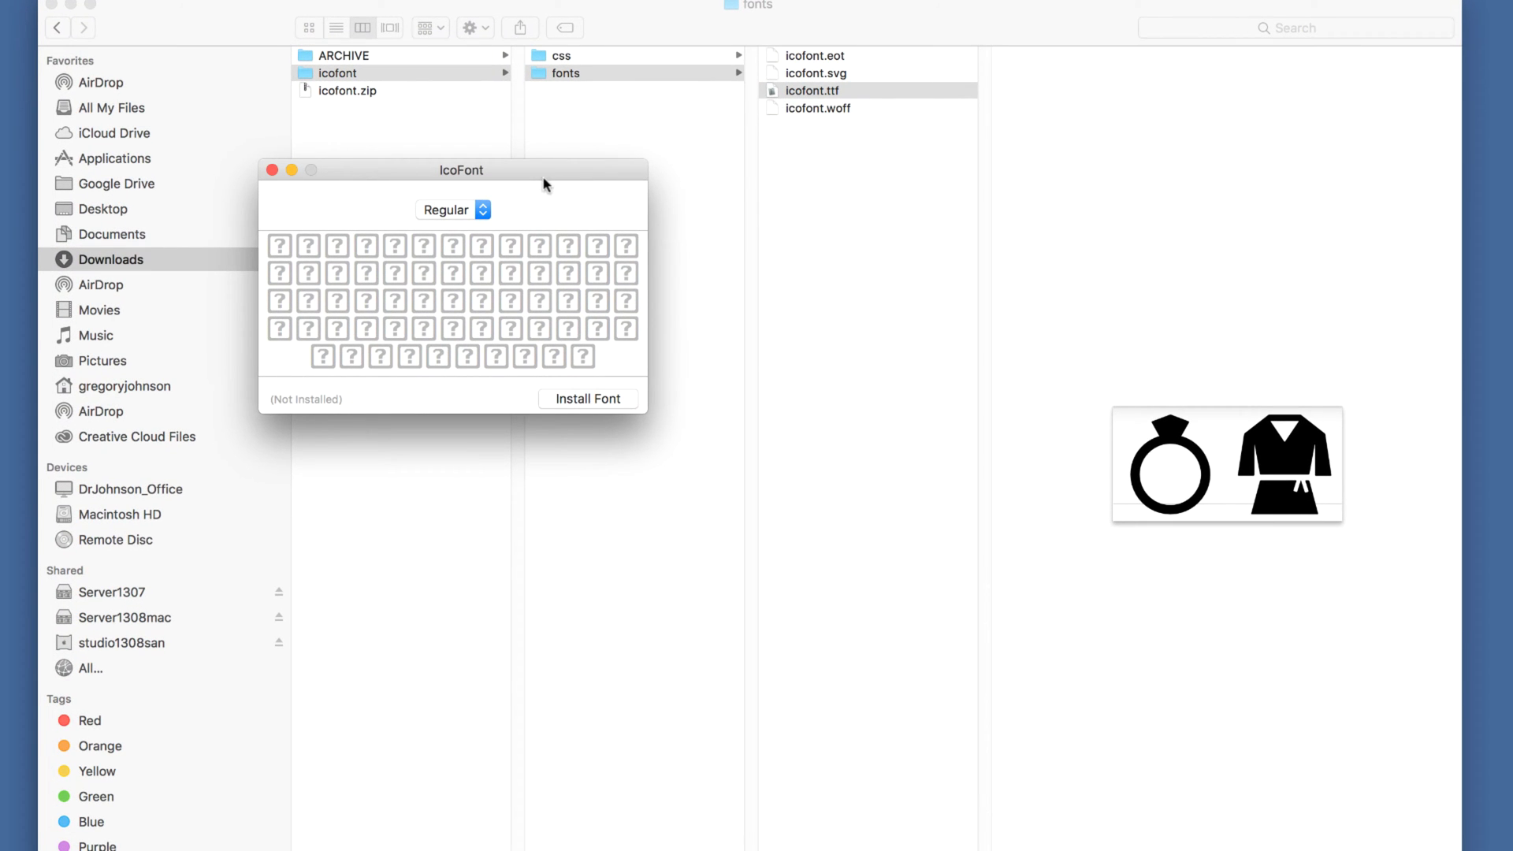
left_click_drag(545, 172, 570, 167)
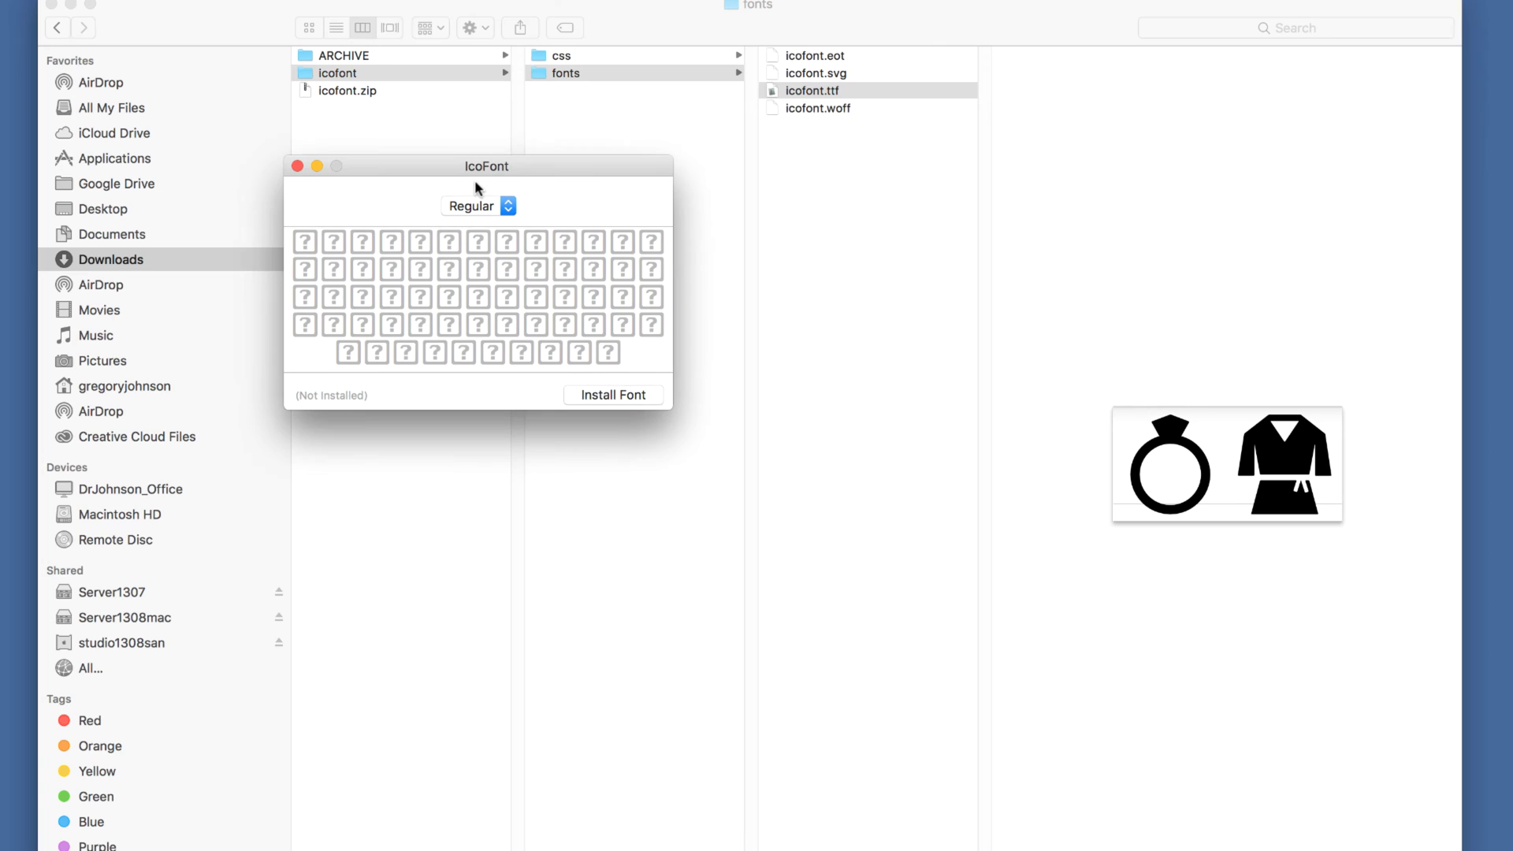
left_click(651, 402)
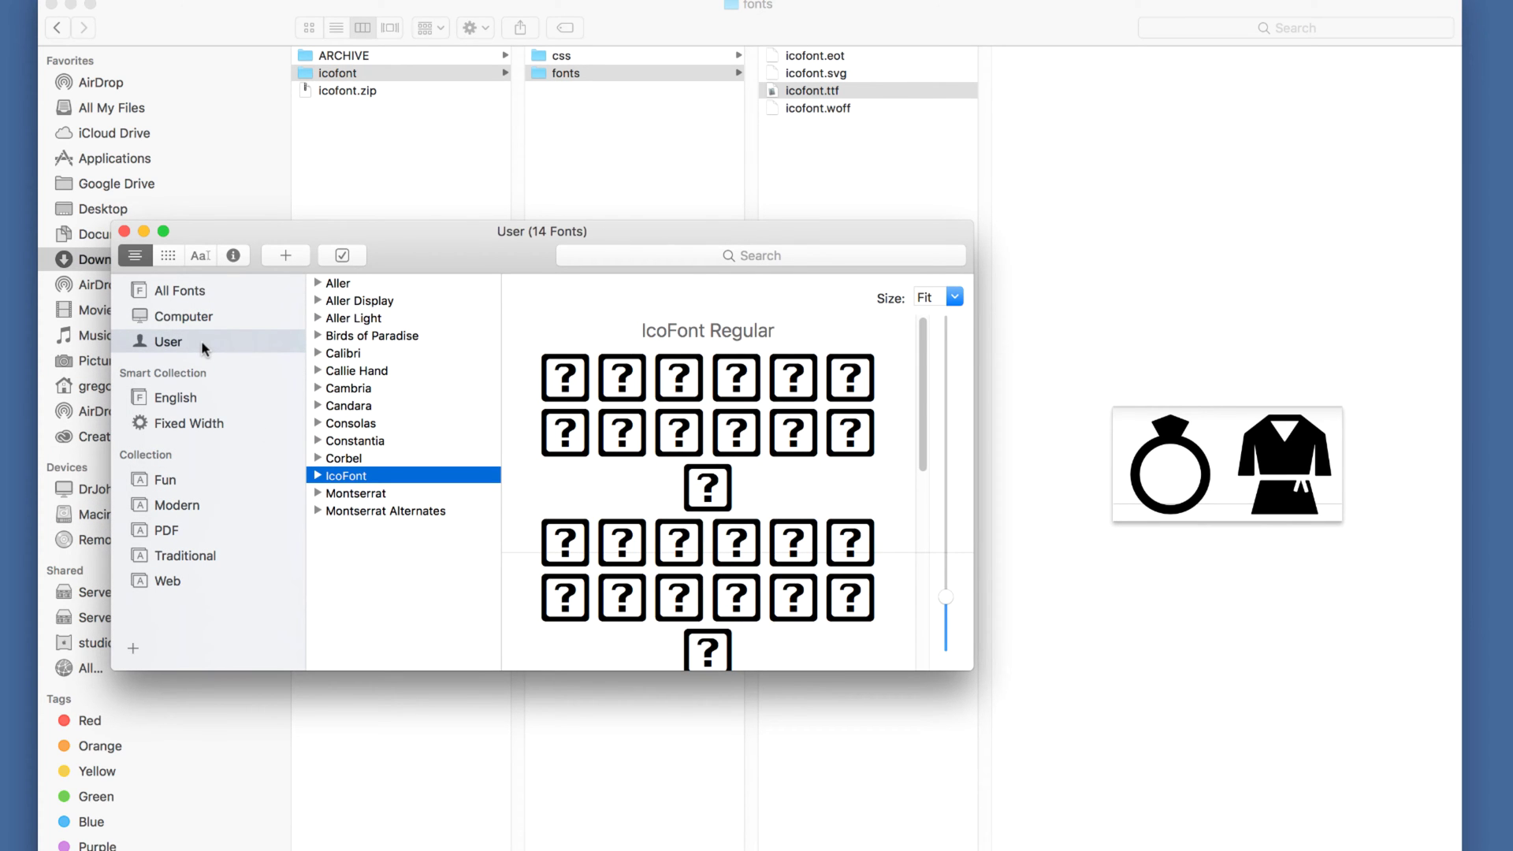
mouse_move(193, 347)
mouse_move(361, 480)
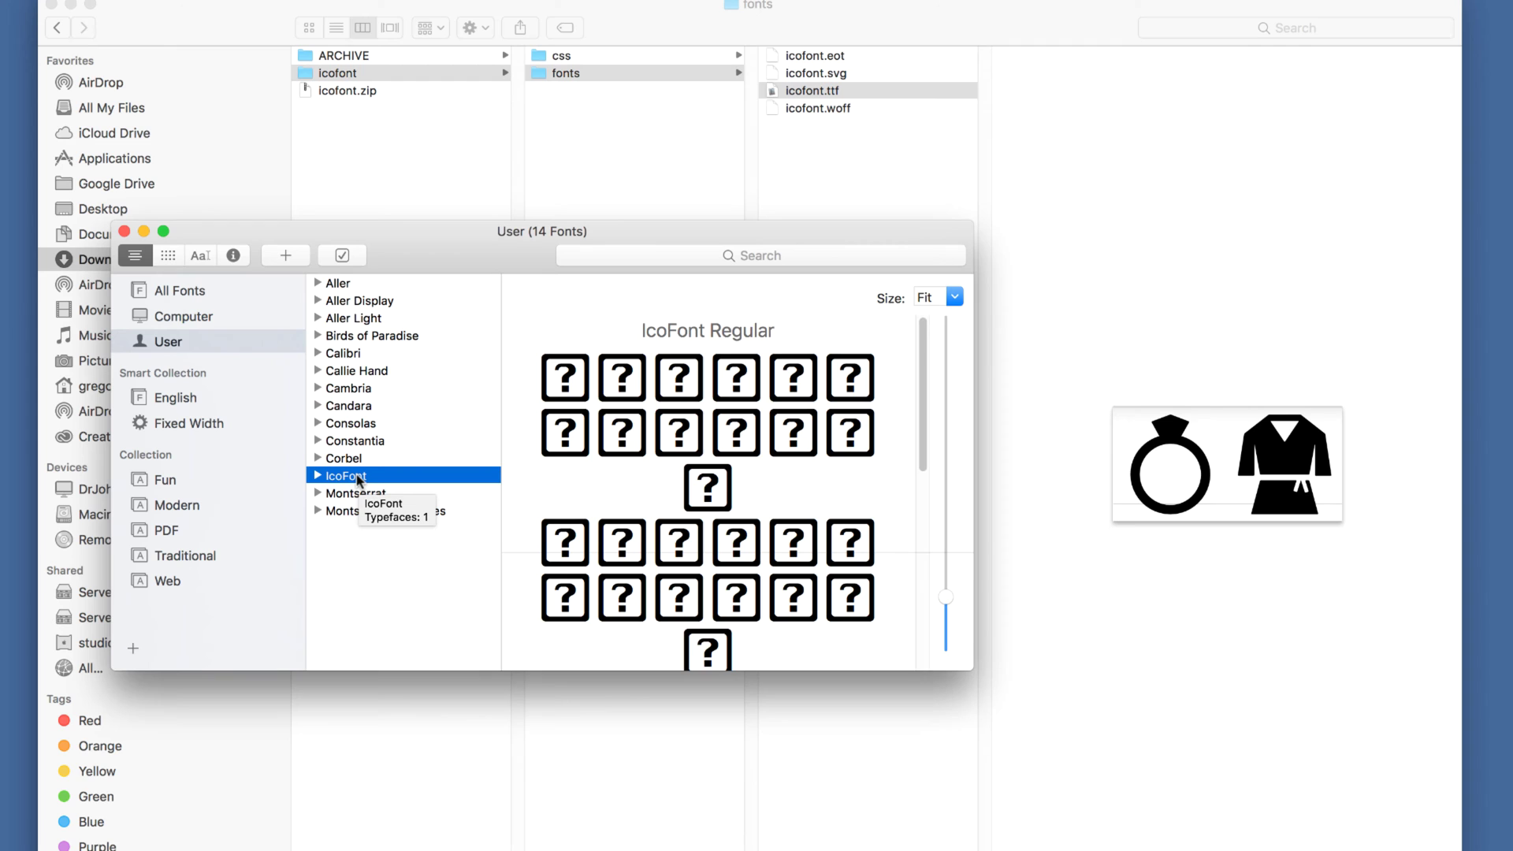
Step: Close Font Book and the Finder window holding the icofont fonts folder
left_click(123, 232)
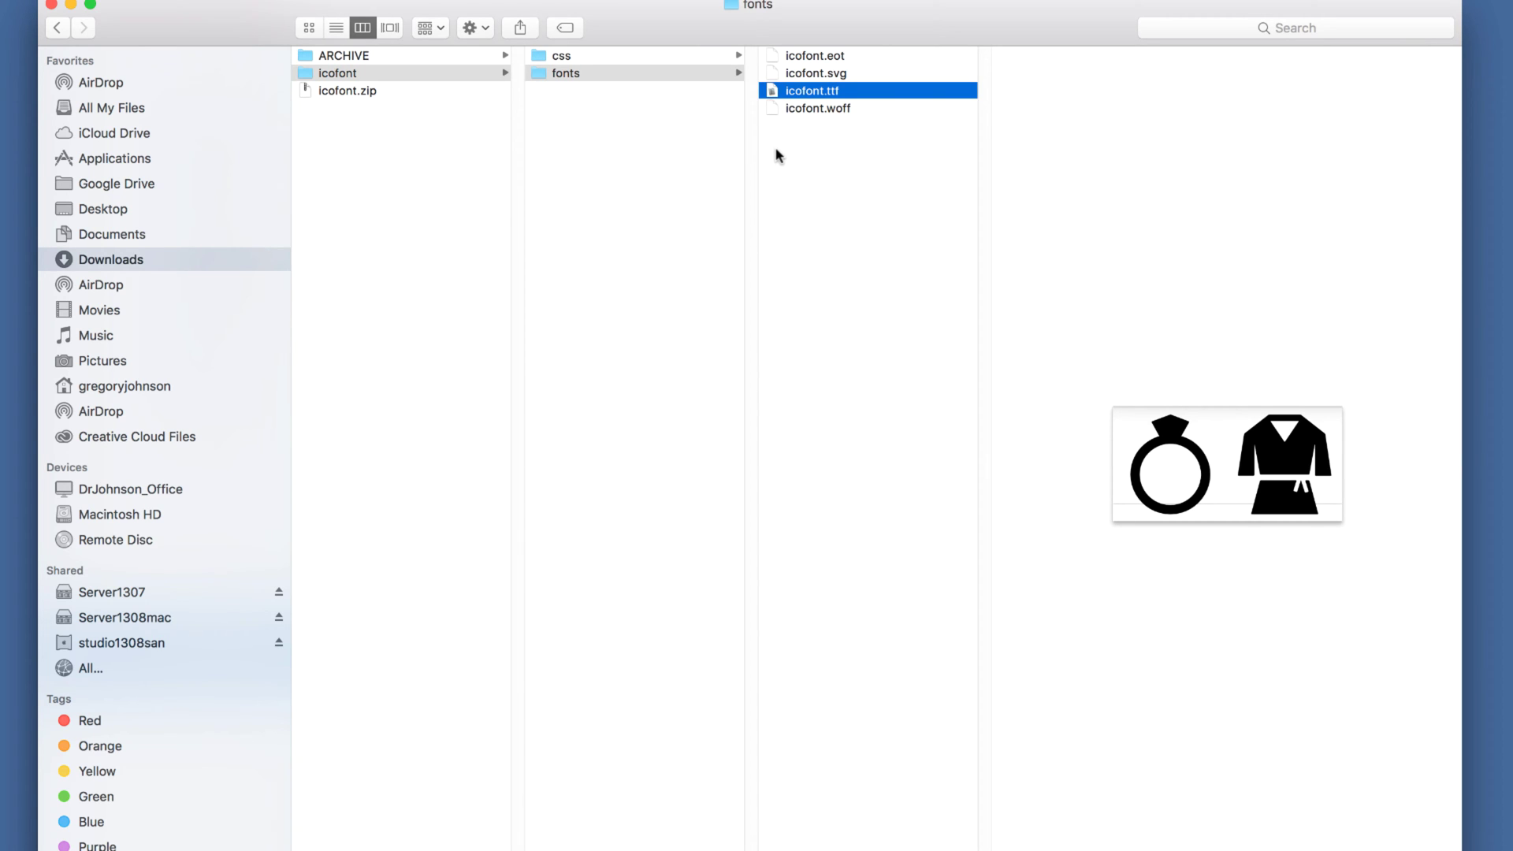
right_click(770, 92)
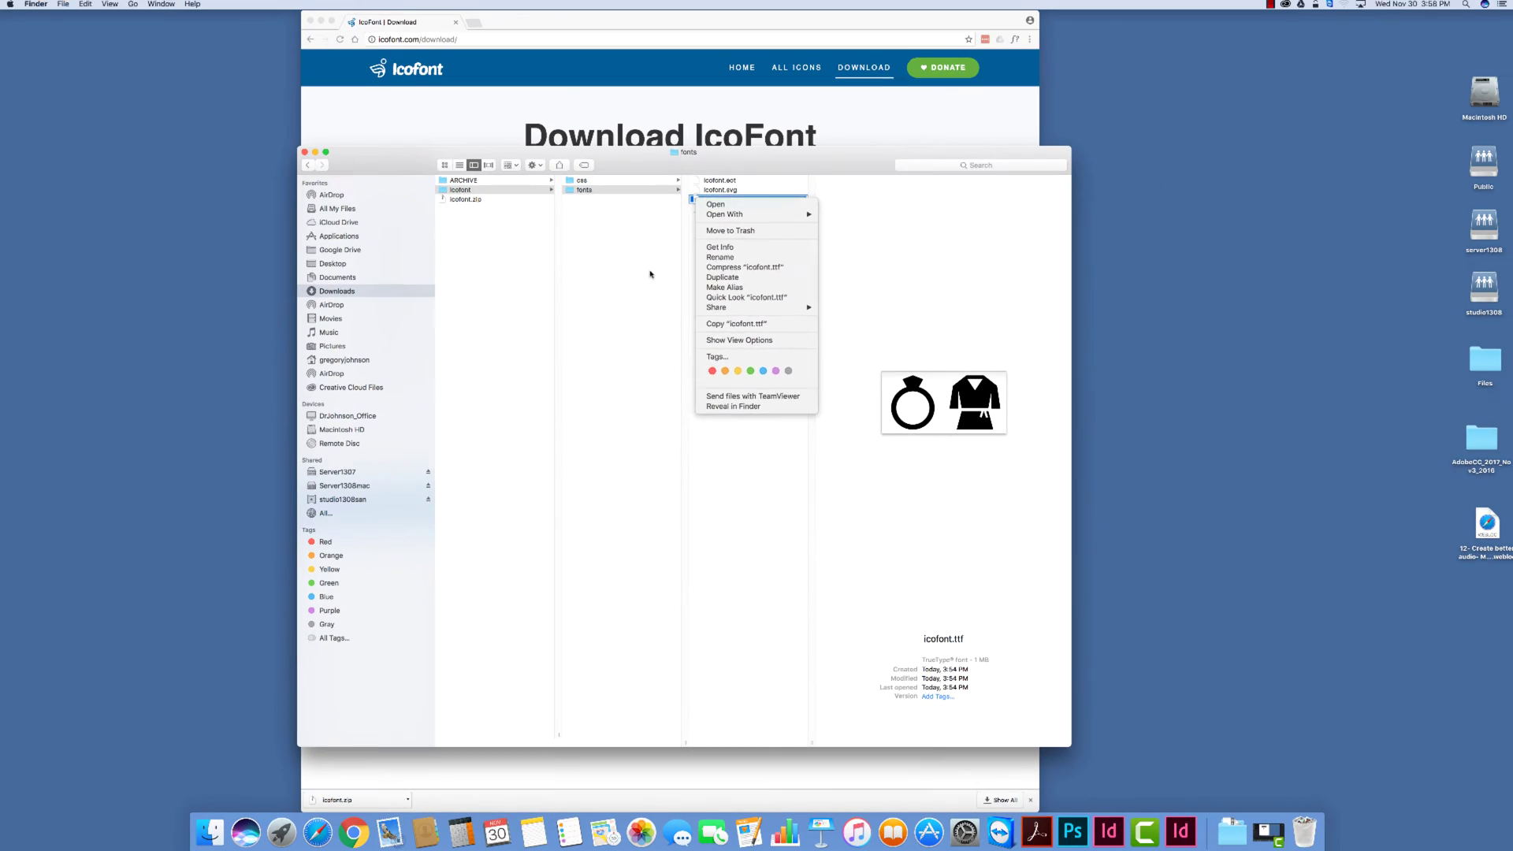
left_click(730, 206)
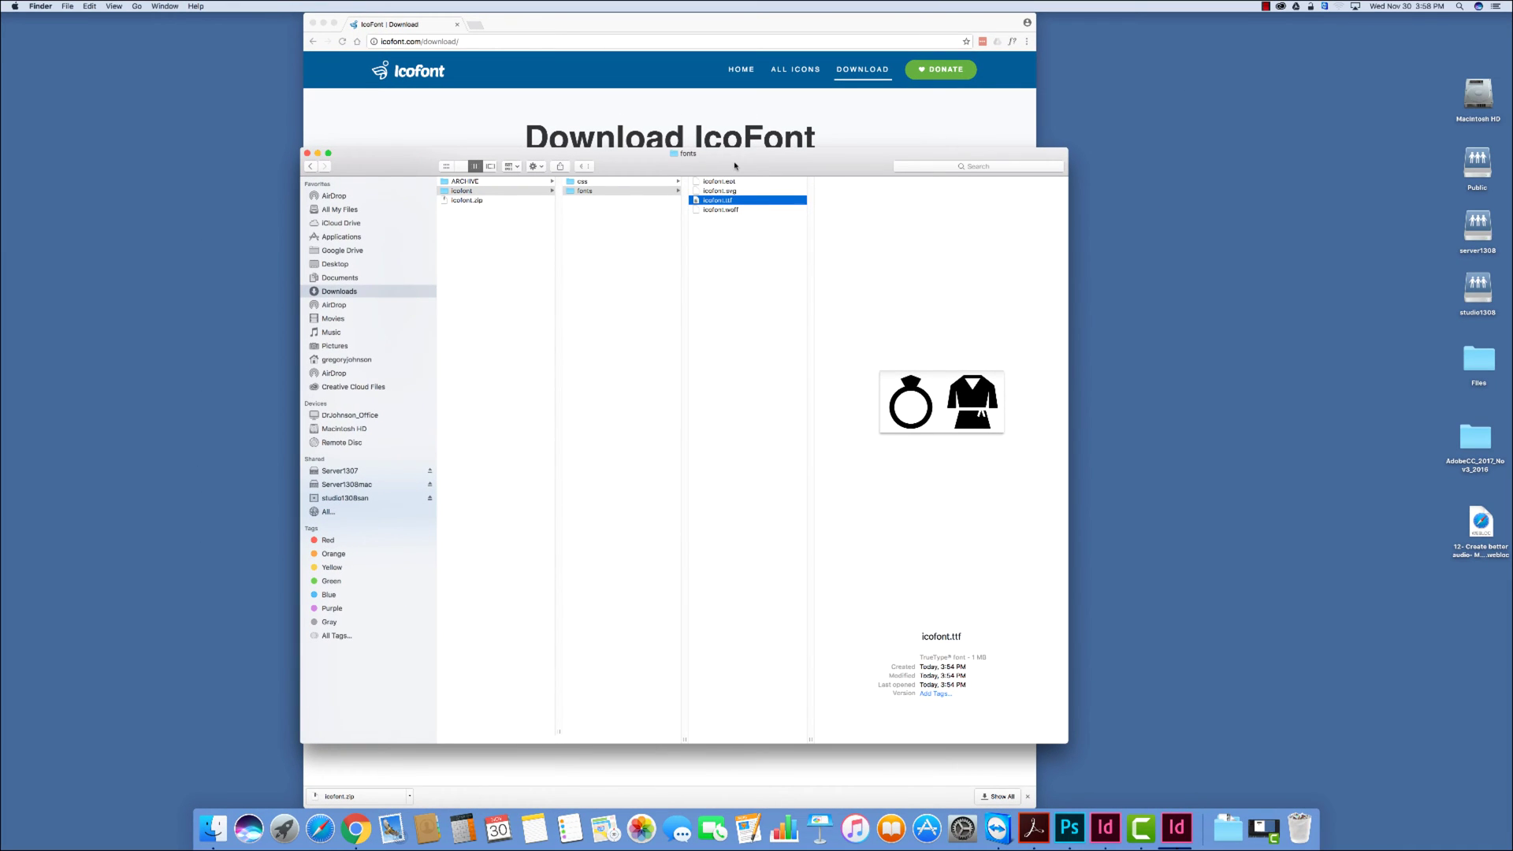
left_click_drag(735, 166, 723, 166)
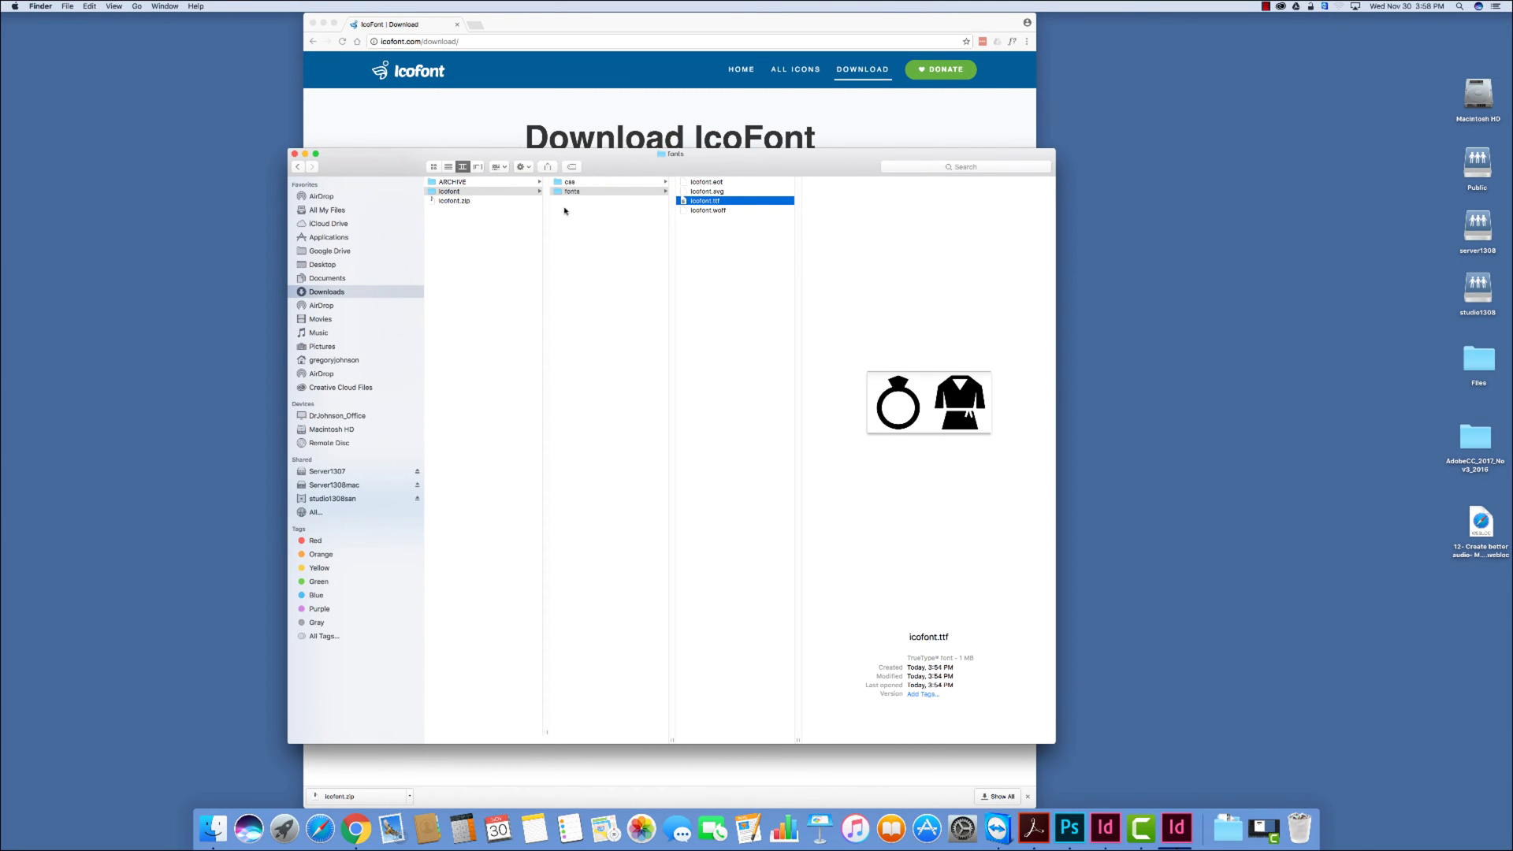
left_click(295, 155)
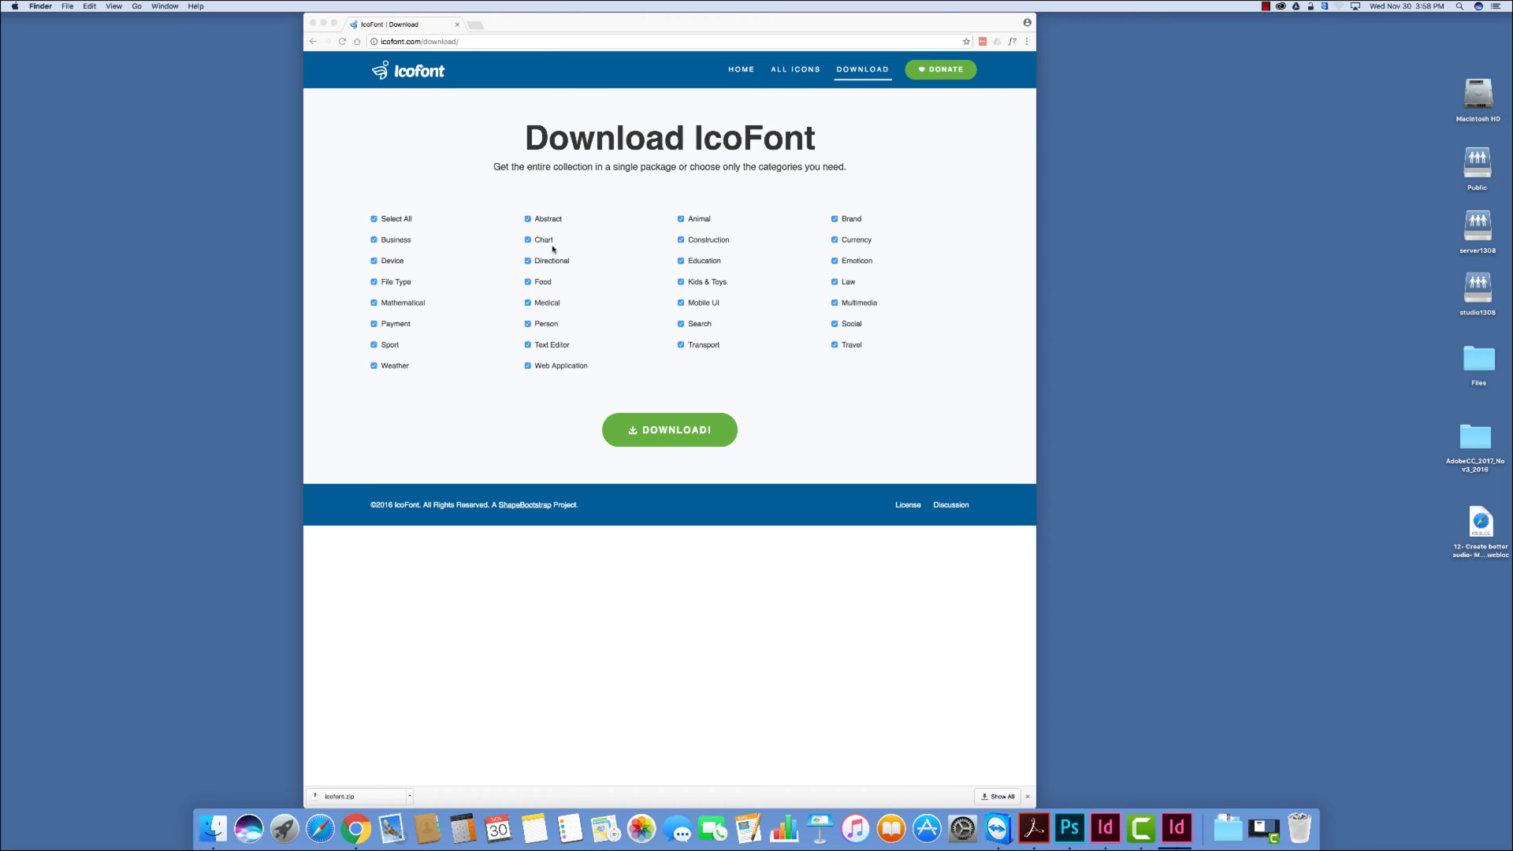
Step: Move Chrome to the right side of the screen and search Spotlight for 'indesign'
left_click_drag(512, 30, 980, 6)
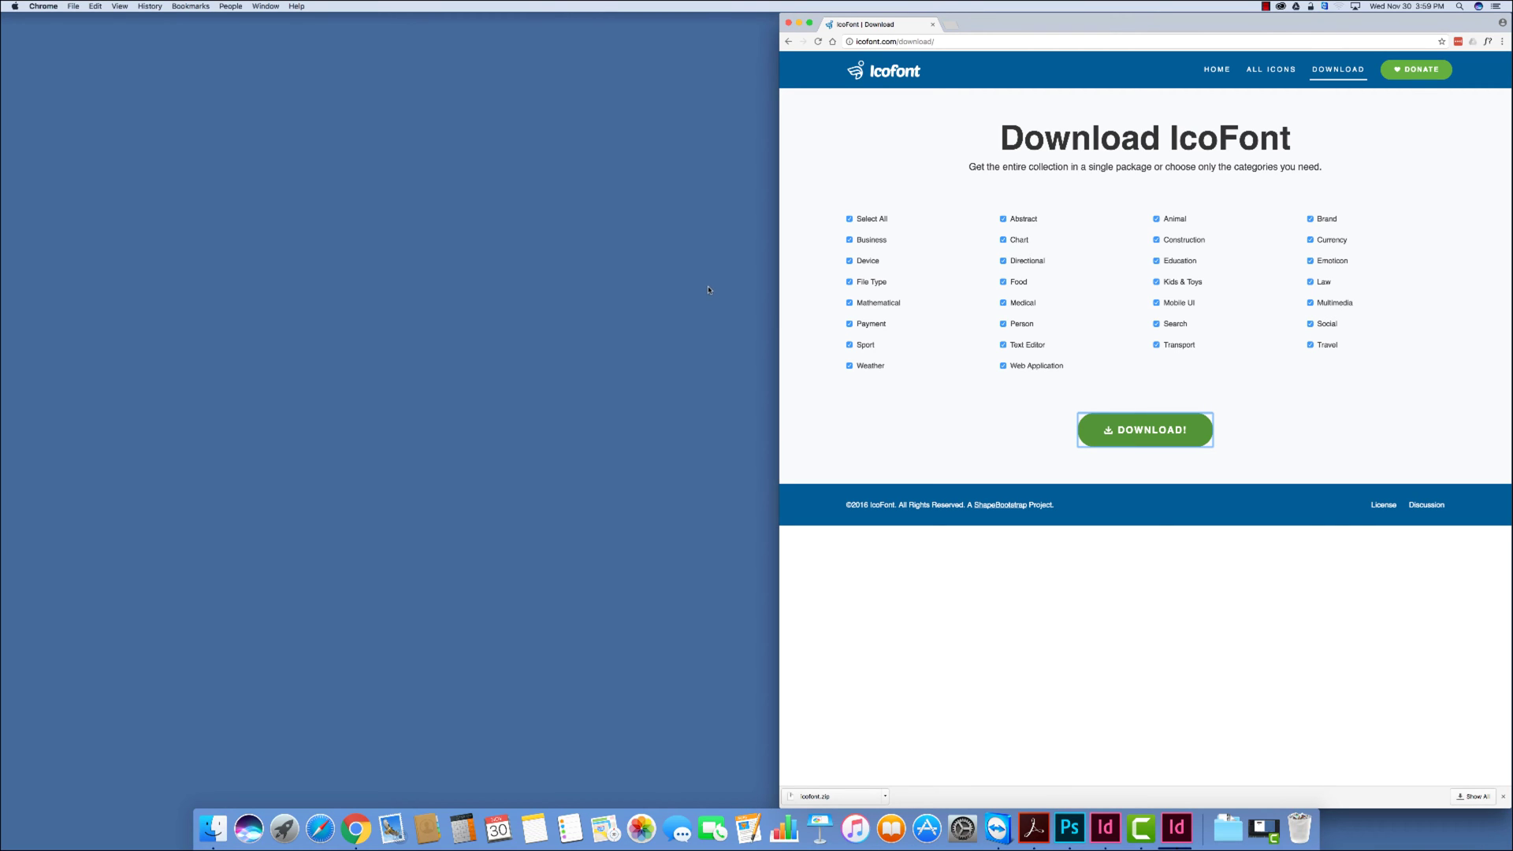
left_click(1460, 7)
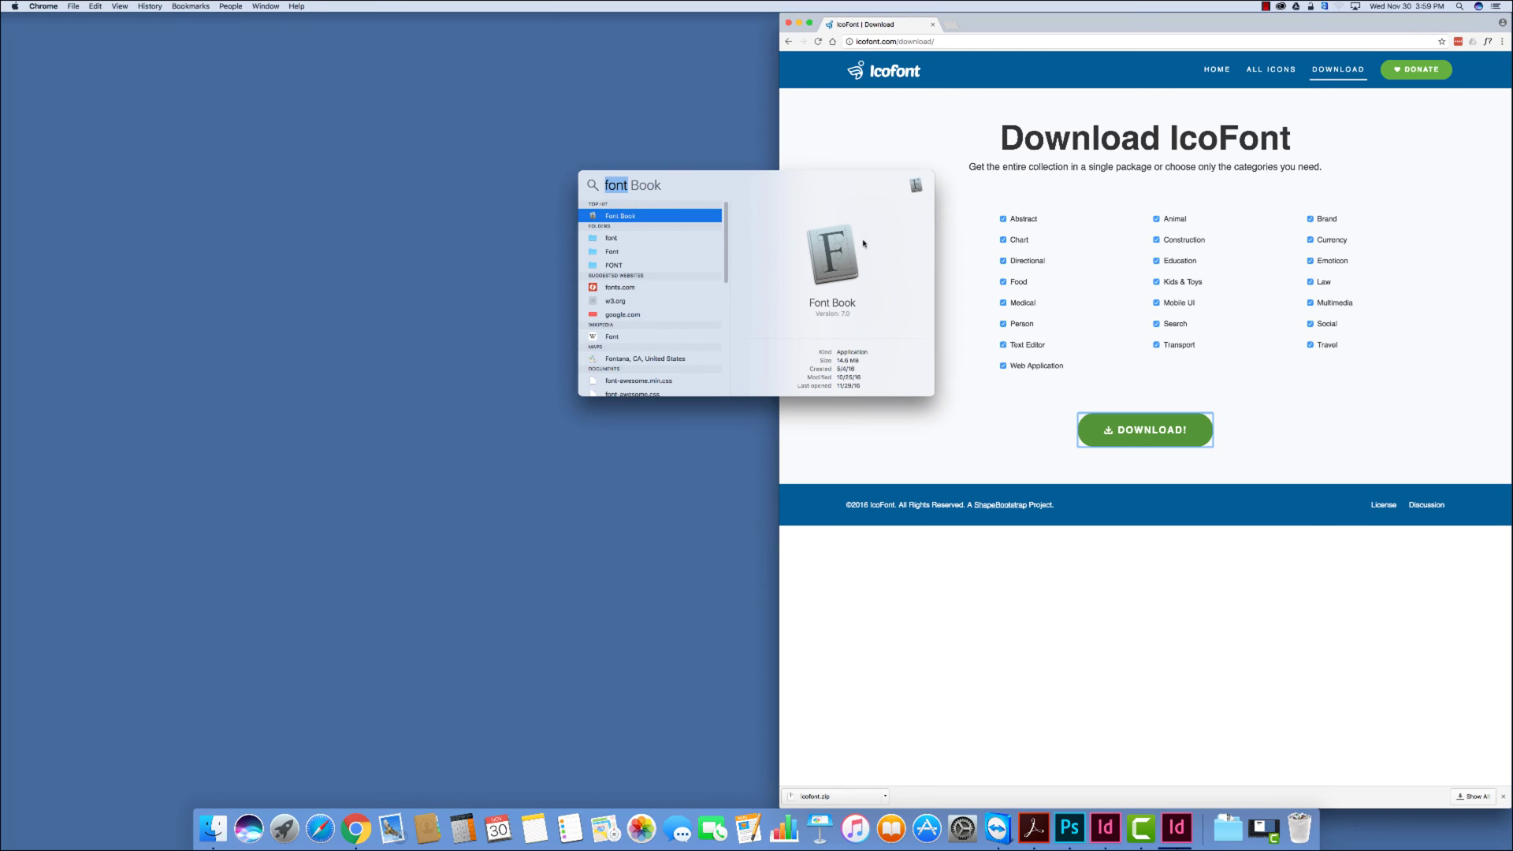
type("indesign")
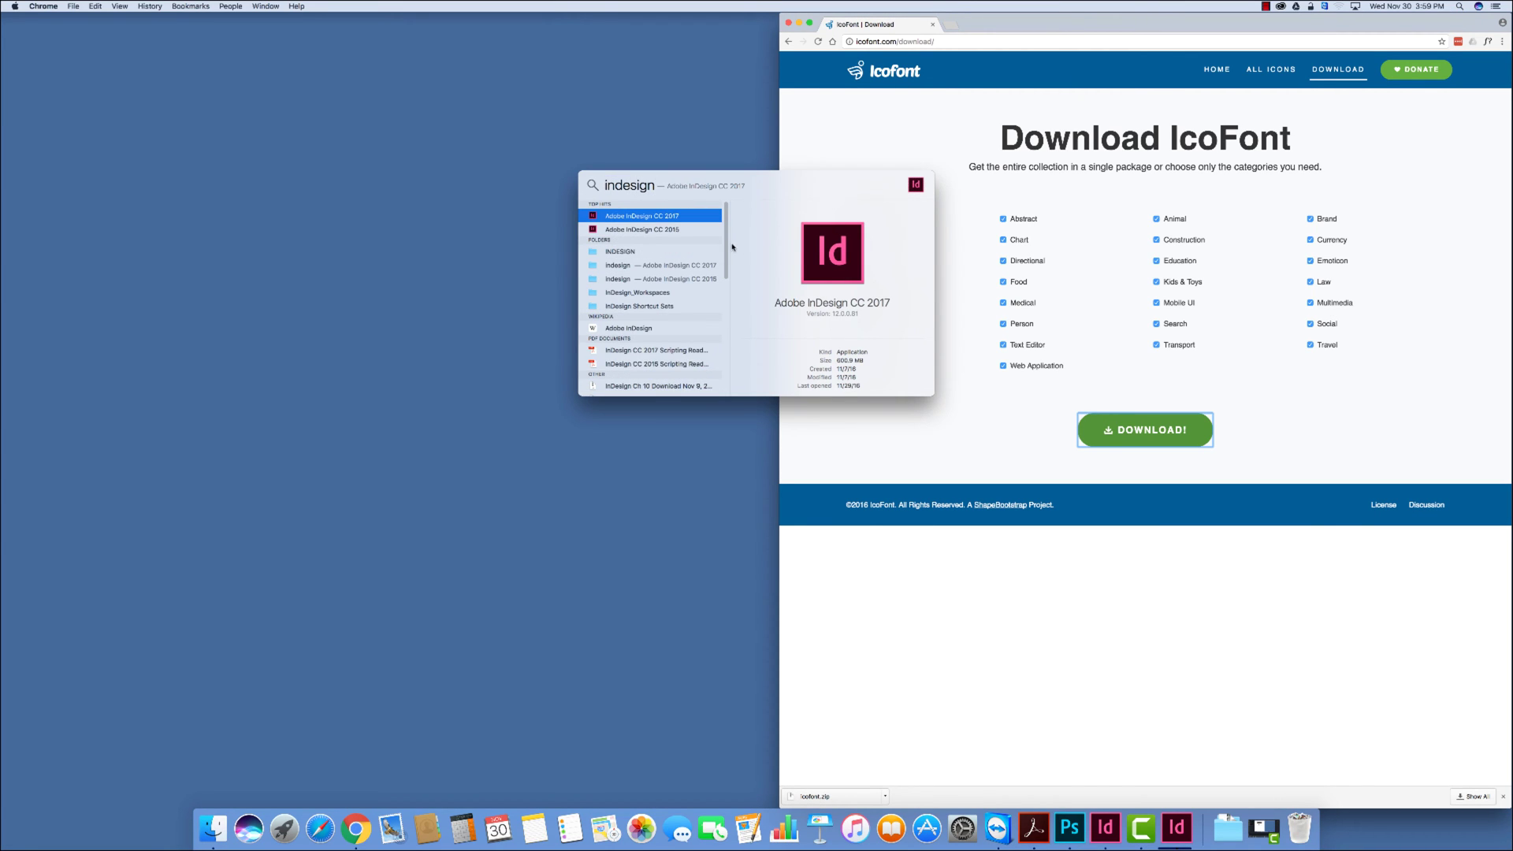
Step: Launch InDesign CC 2017 and create a new Letter-size (8.5 × 11 in) document
left_click(592, 216)
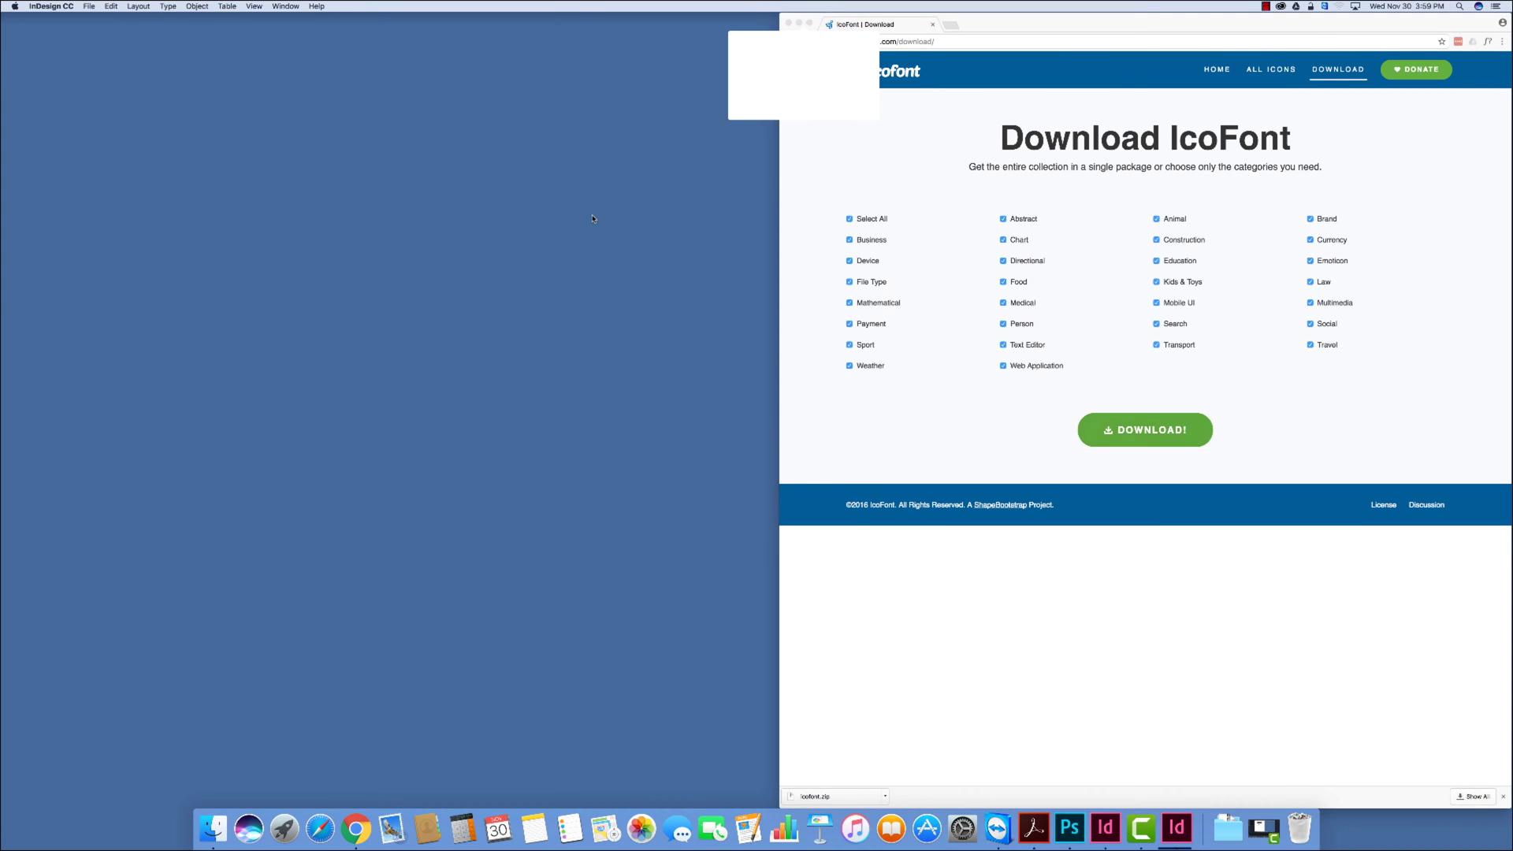
left_click(124, 11)
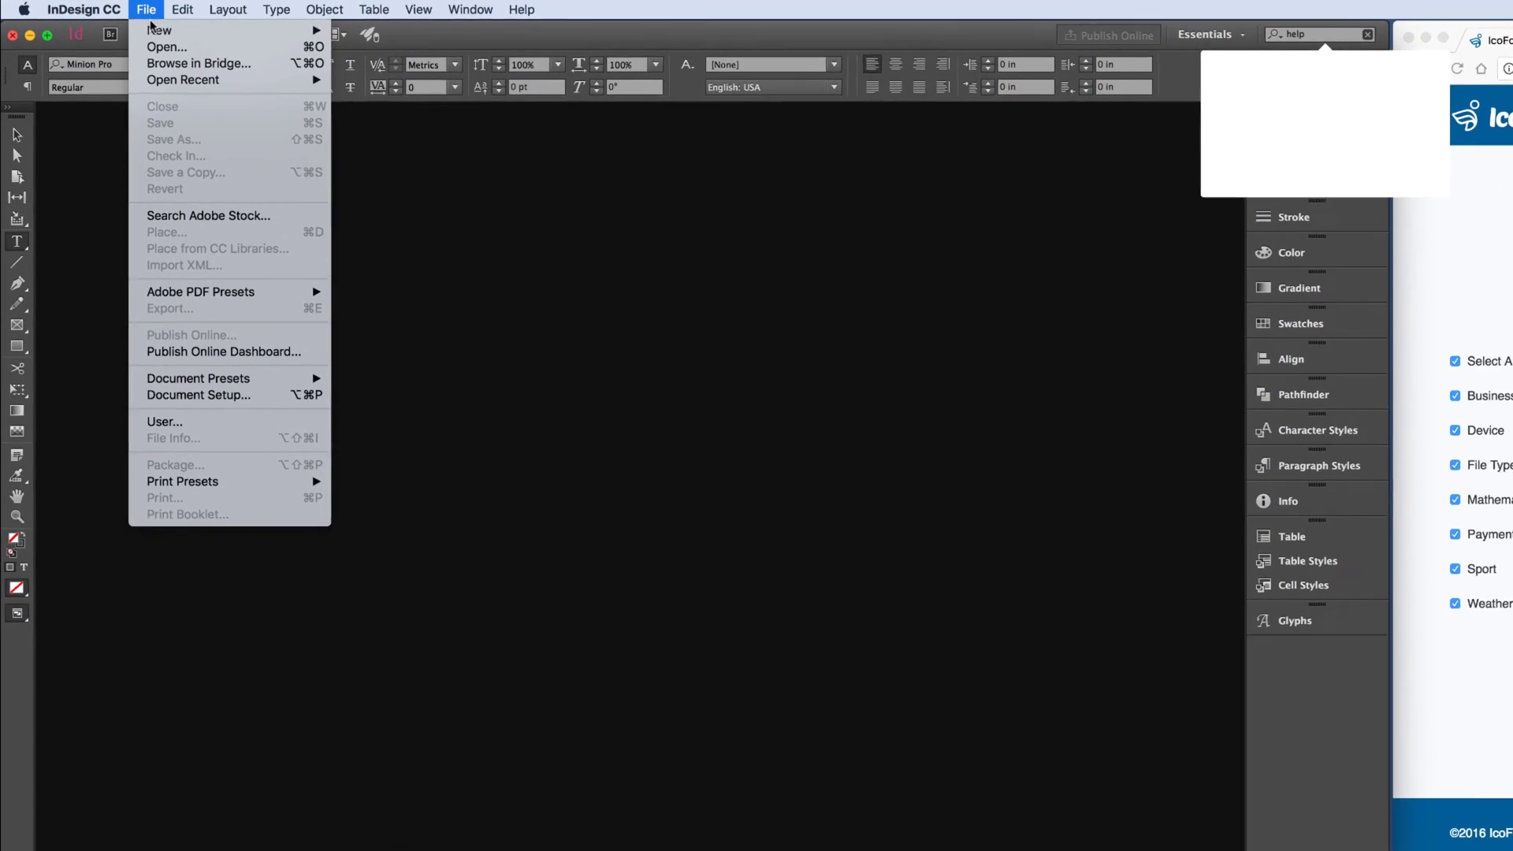
mouse_move(138, 22)
left_click(317, 33)
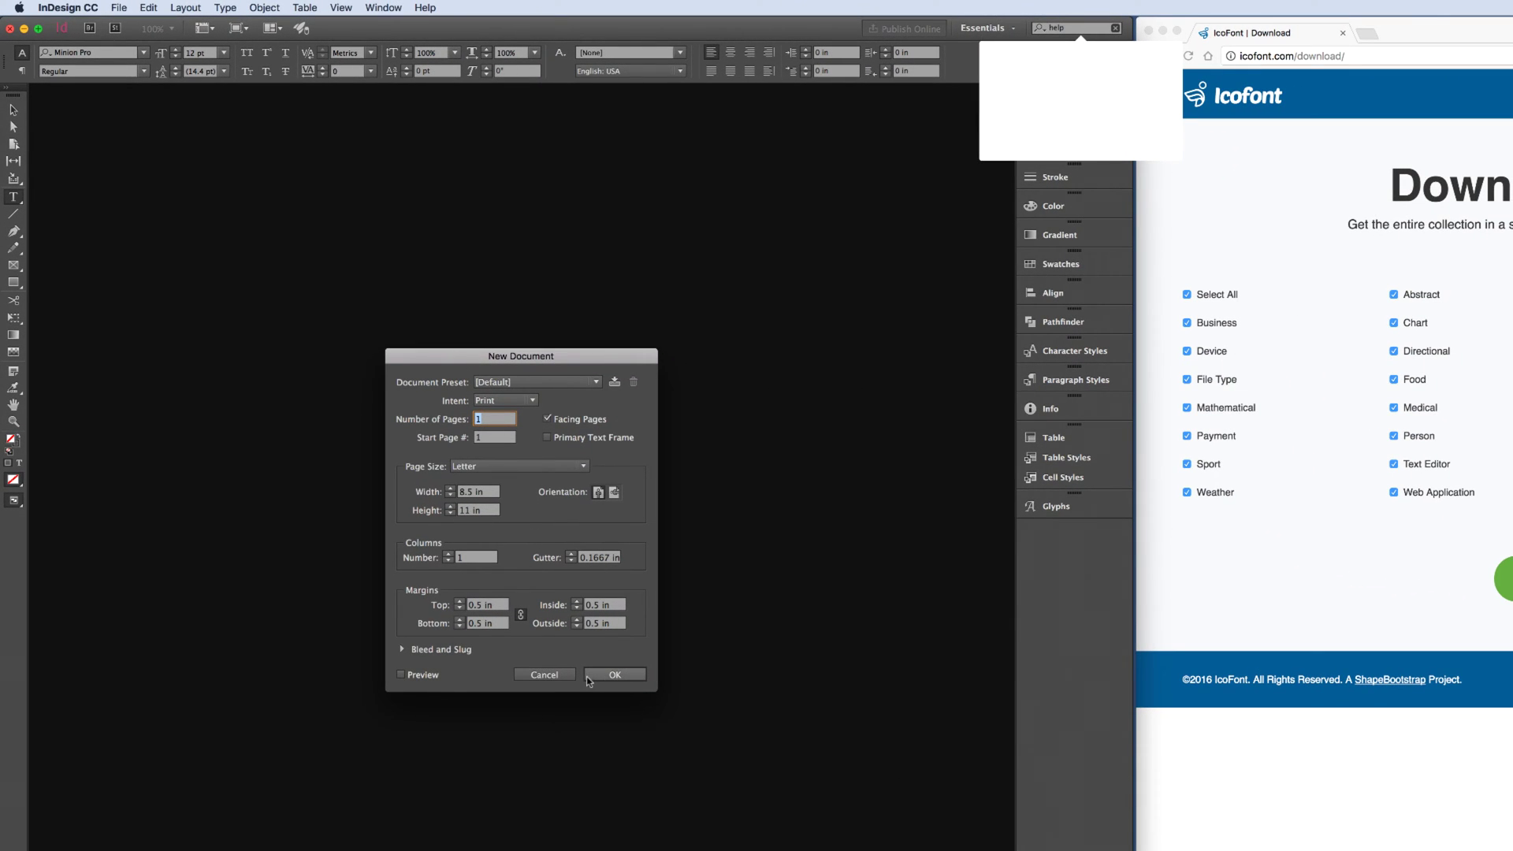
left_click(400, 675)
left_click(615, 676)
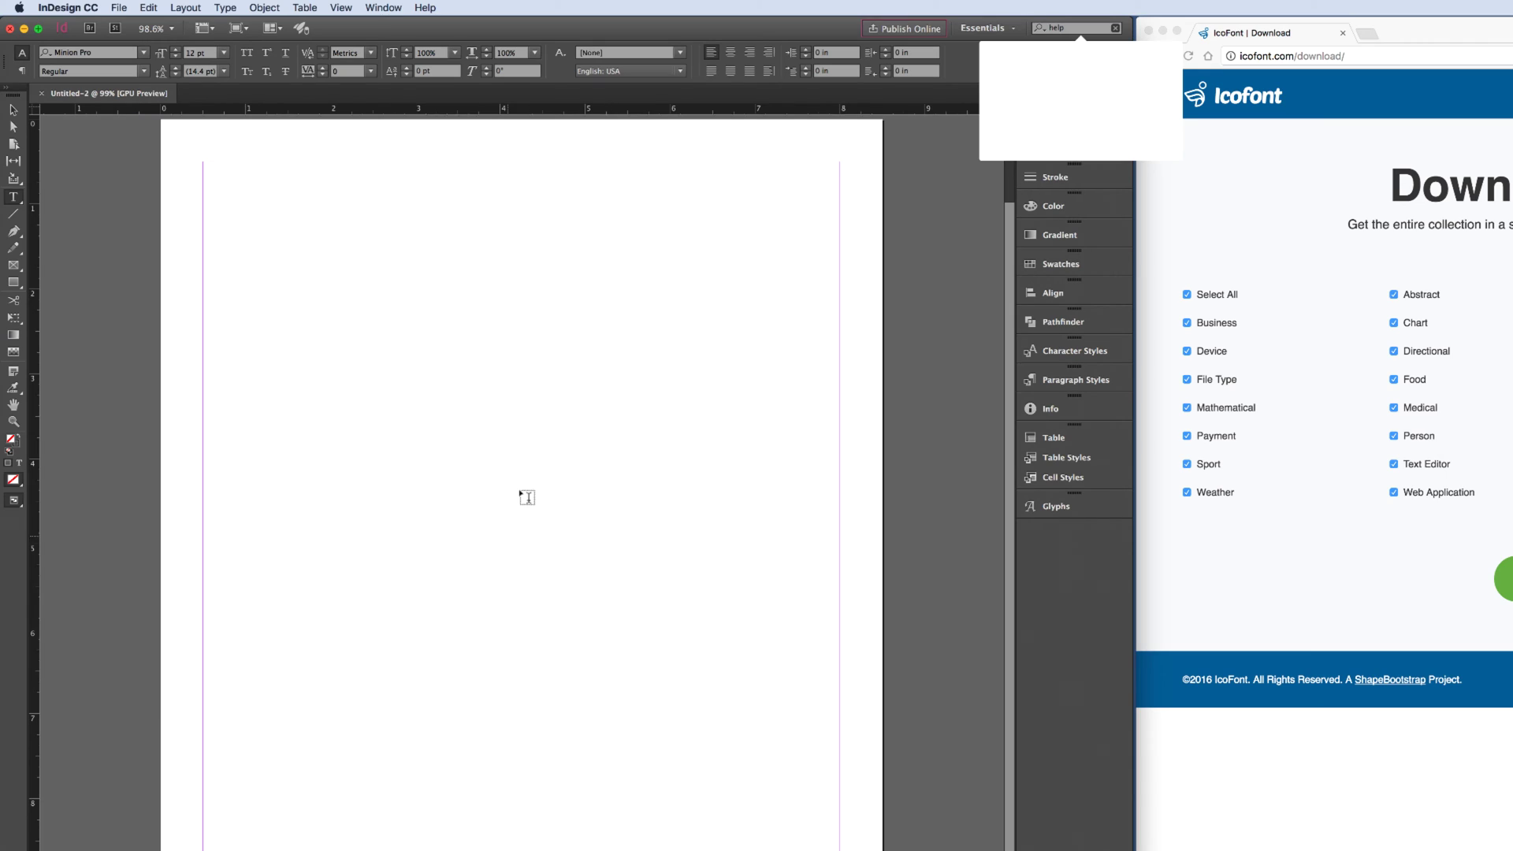
Step: Draw a text frame of about 5.64 × 4.35 in near the page's top-left
left_click(13, 199)
left_click_drag(203, 256, 665, 626)
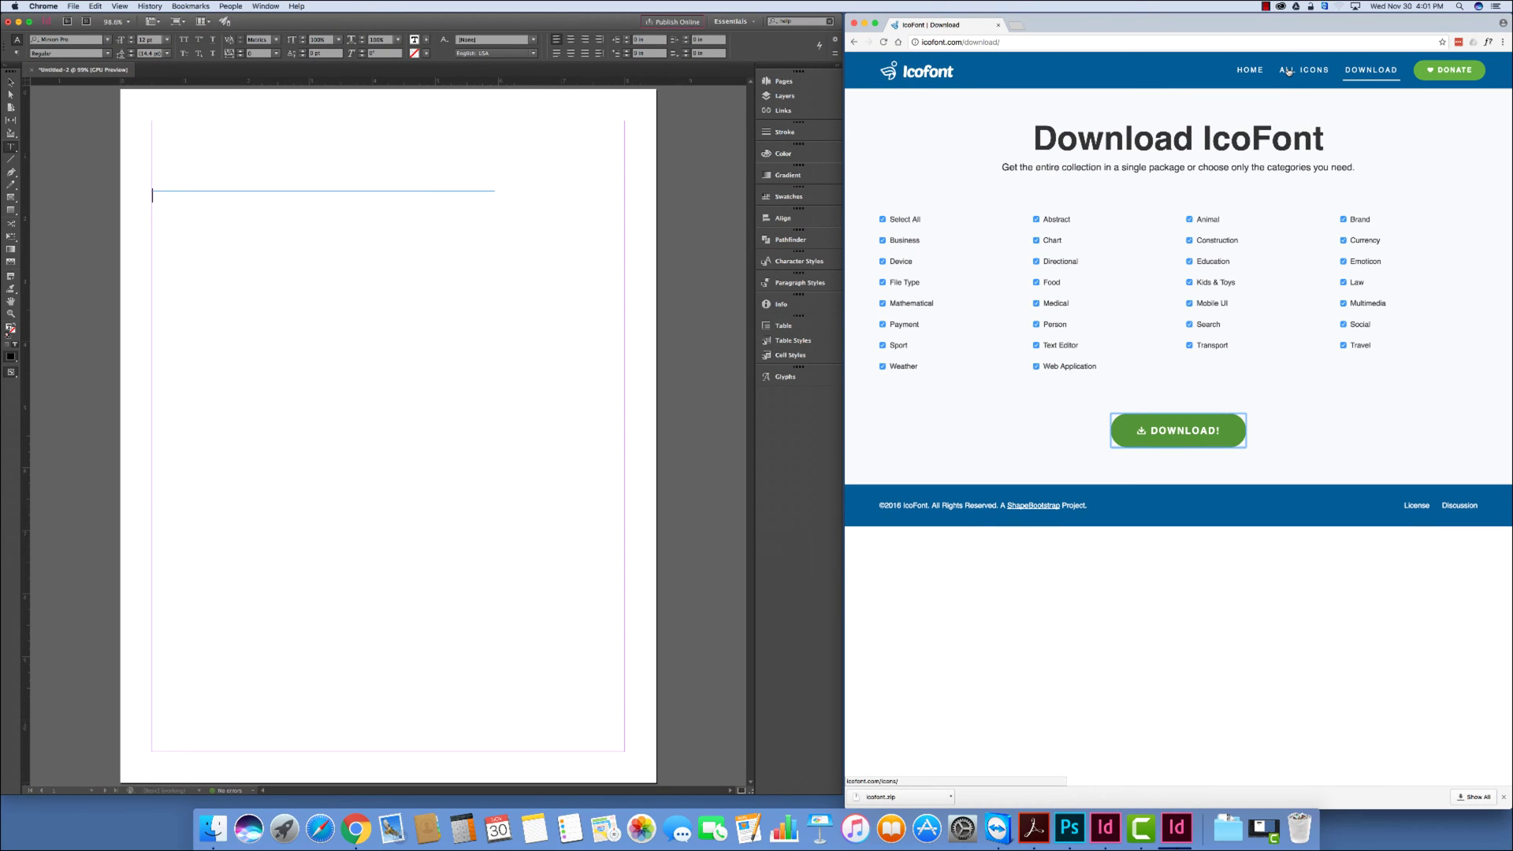
Step: In the Icons List, select the bathtub icon (icofont-bathtub, hex e902) and copy its glyph
left_click(1293, 71)
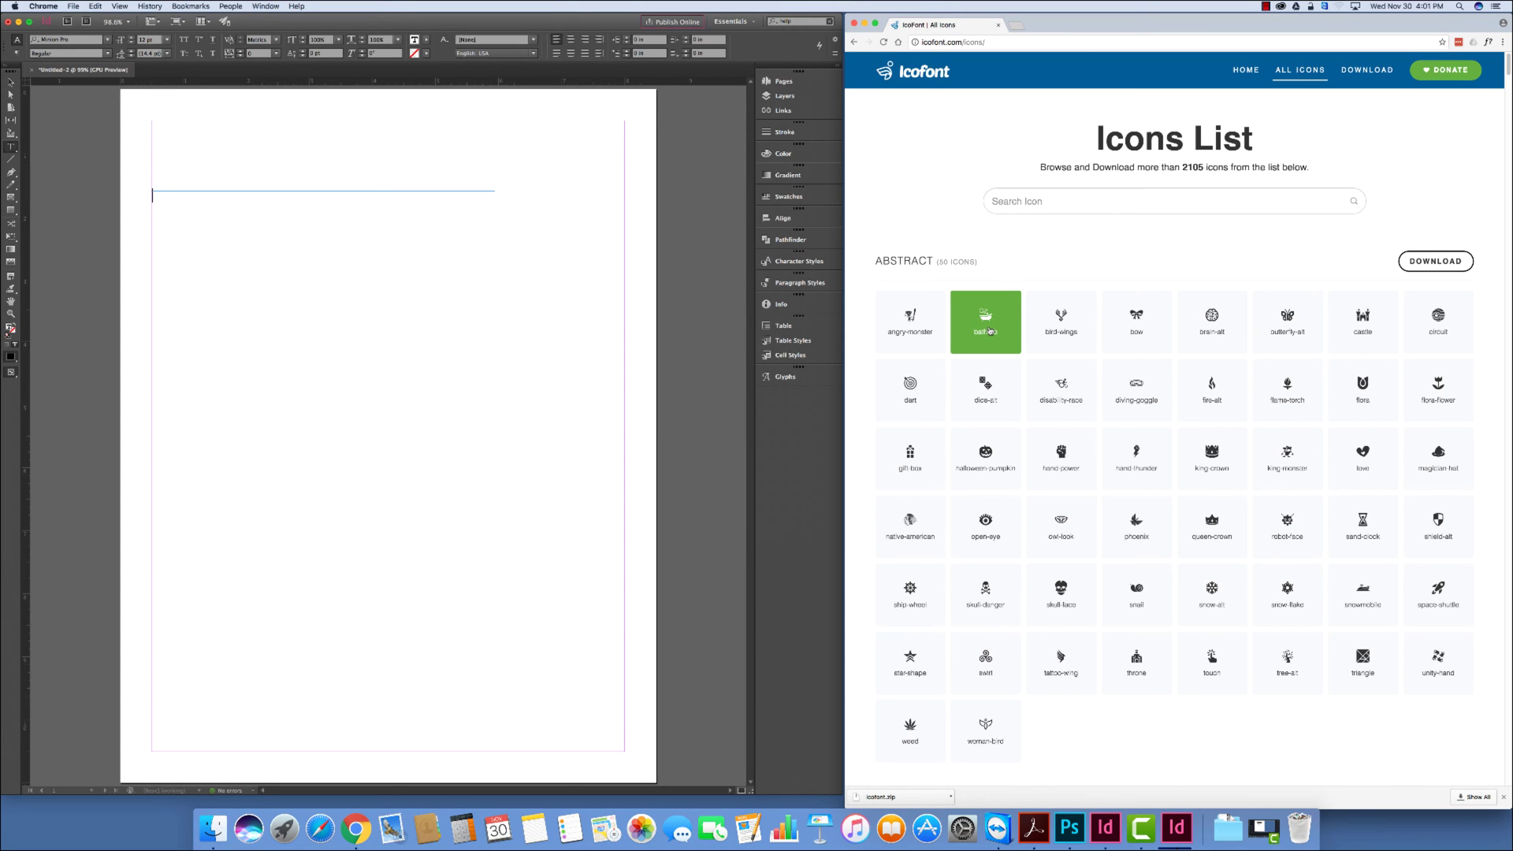
left_click(990, 331)
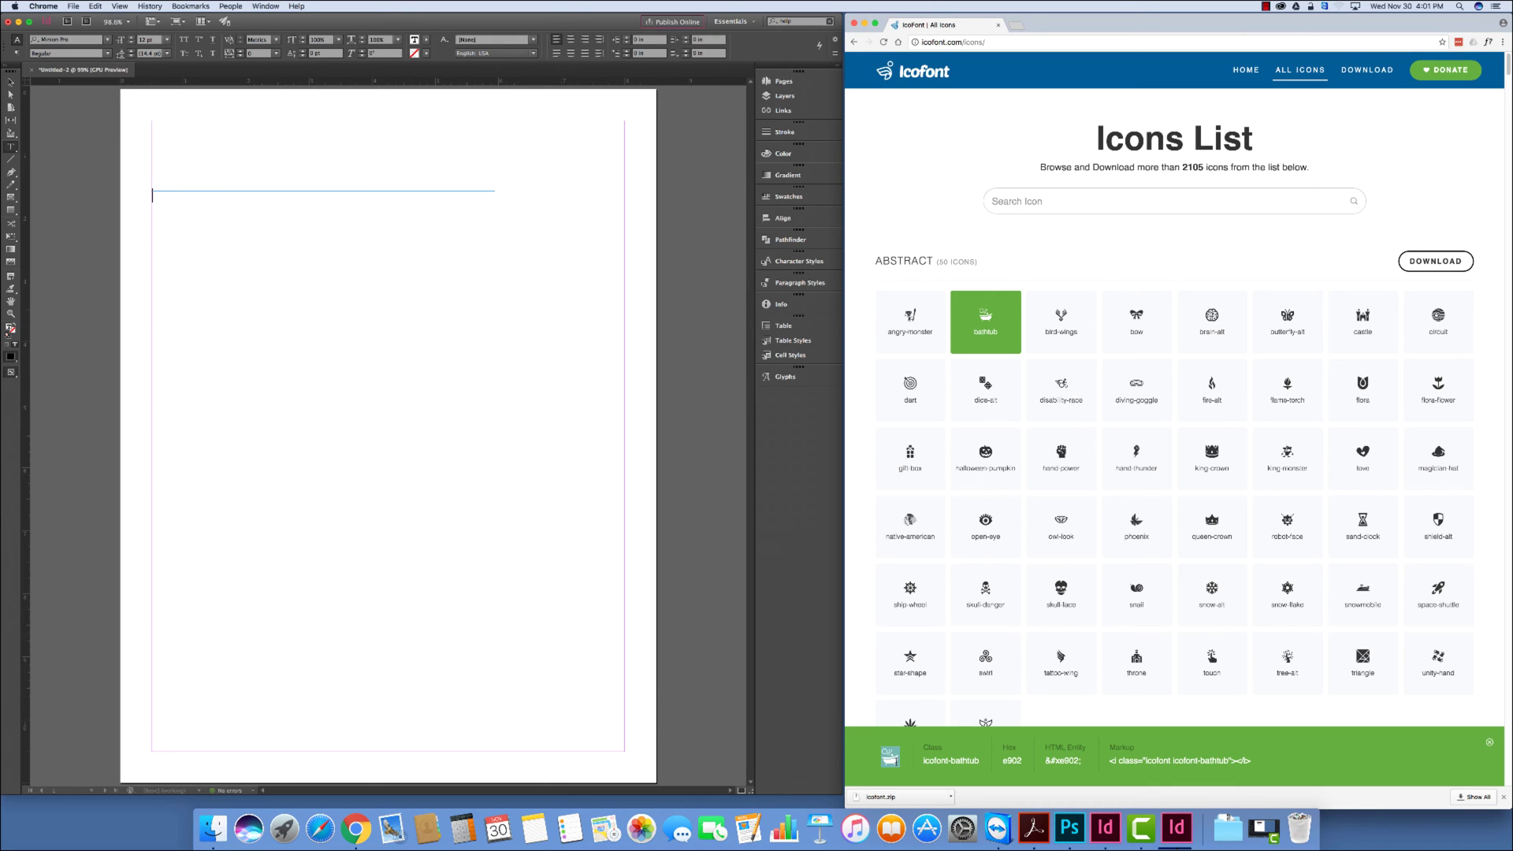
key("super+c")
right_click(896, 690)
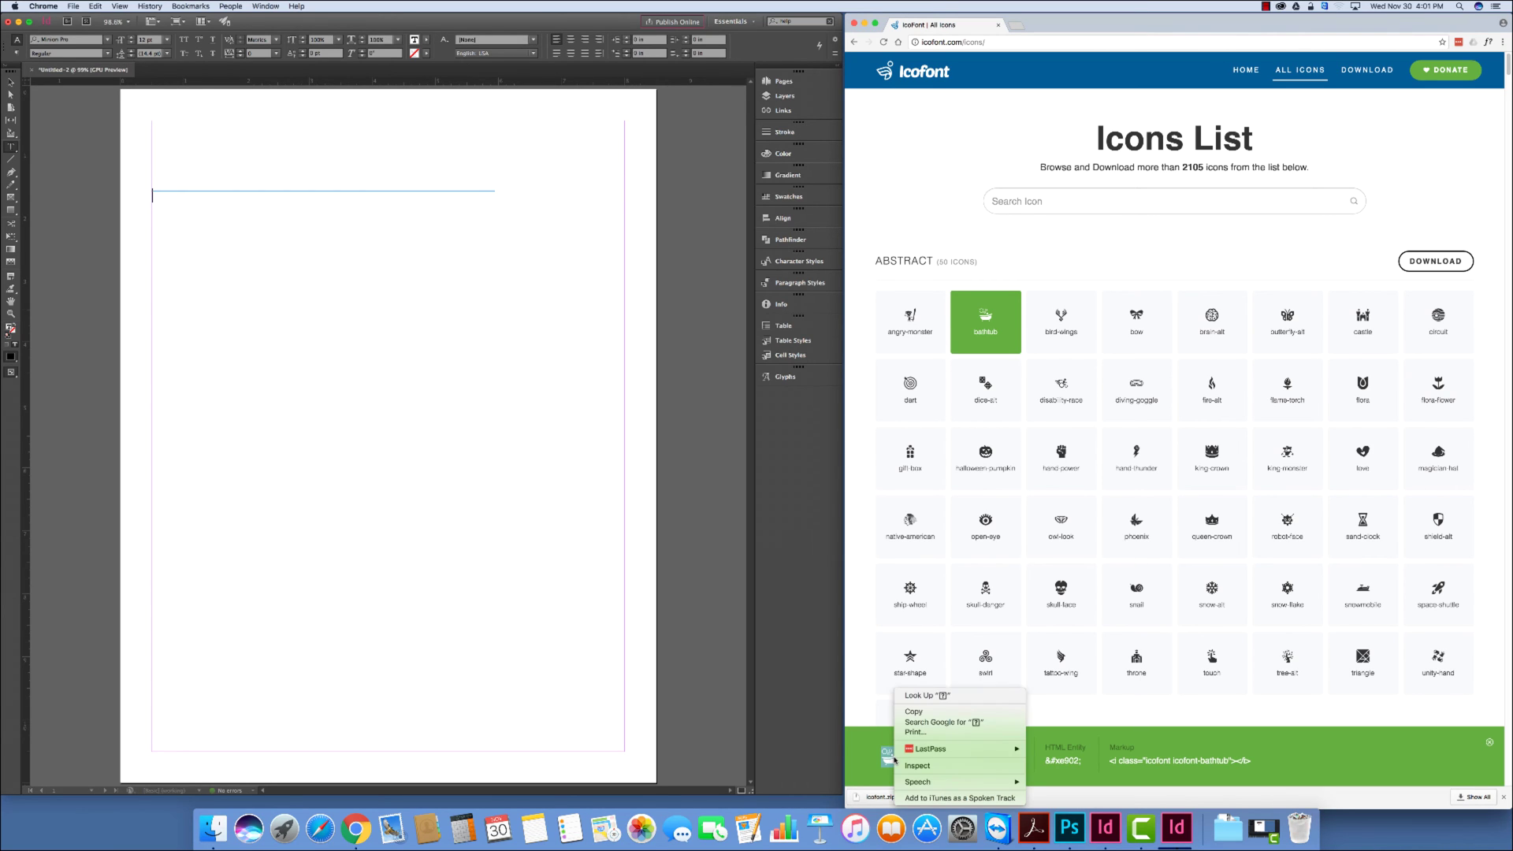
left_click(907, 712)
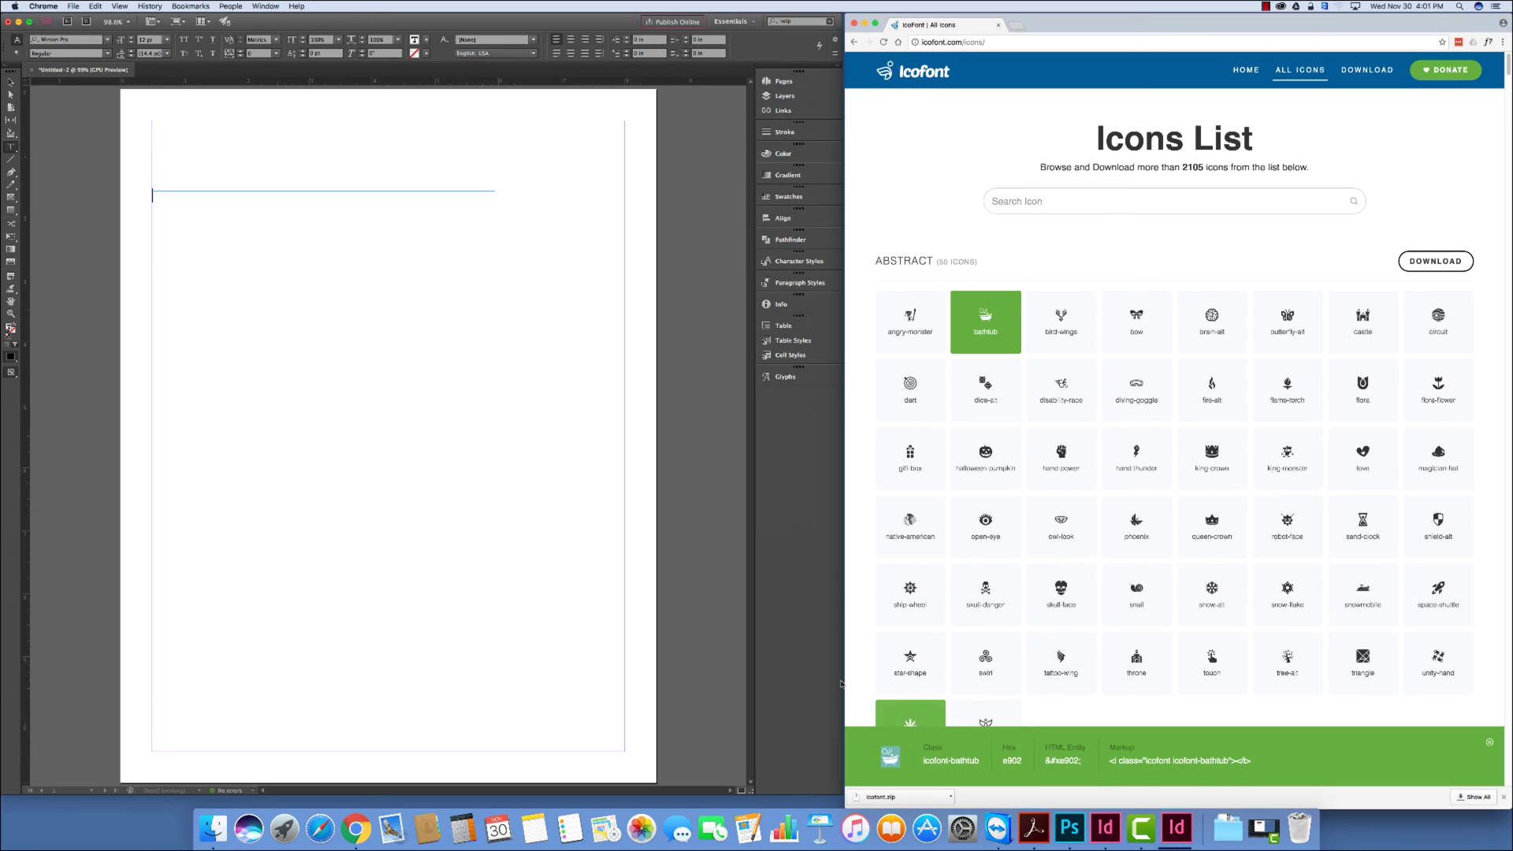
Step: Paste the bathtub glyph into the InDesign text frame and select the pasted character
left_click(160, 204)
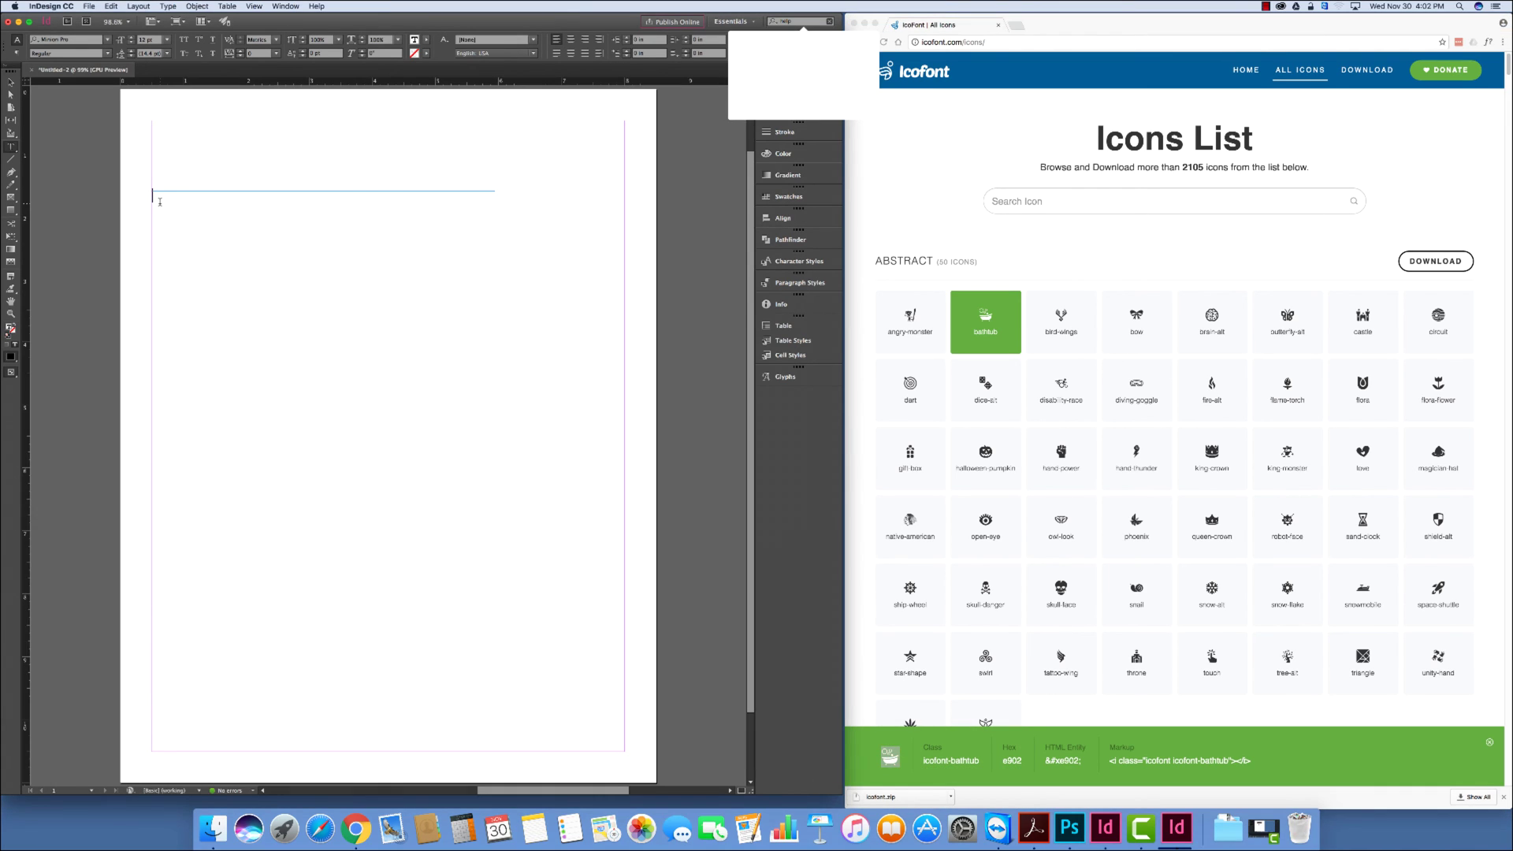
right_click(157, 204)
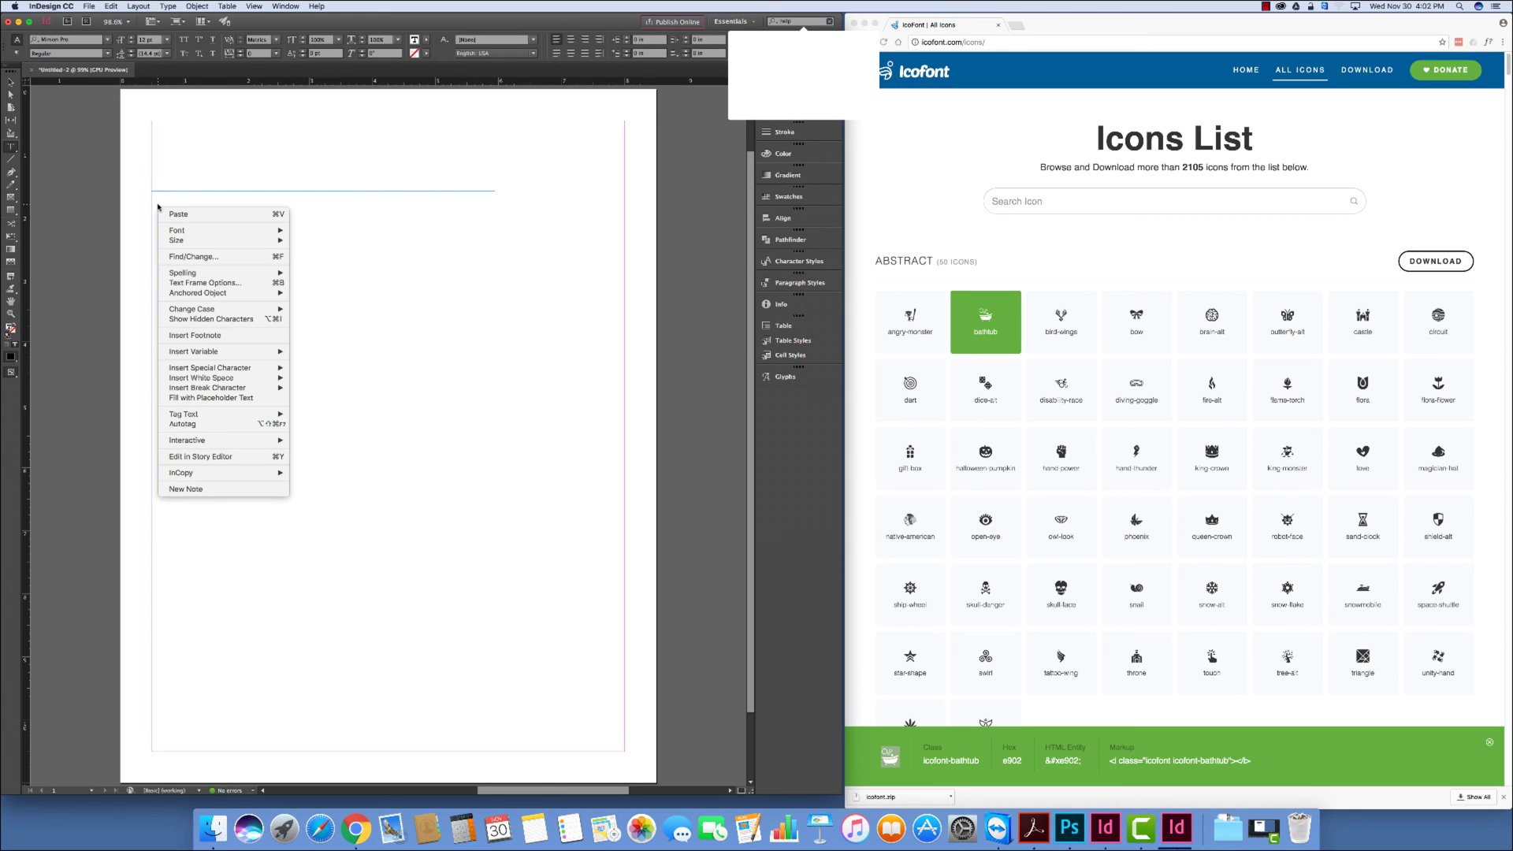
left_click(179, 214)
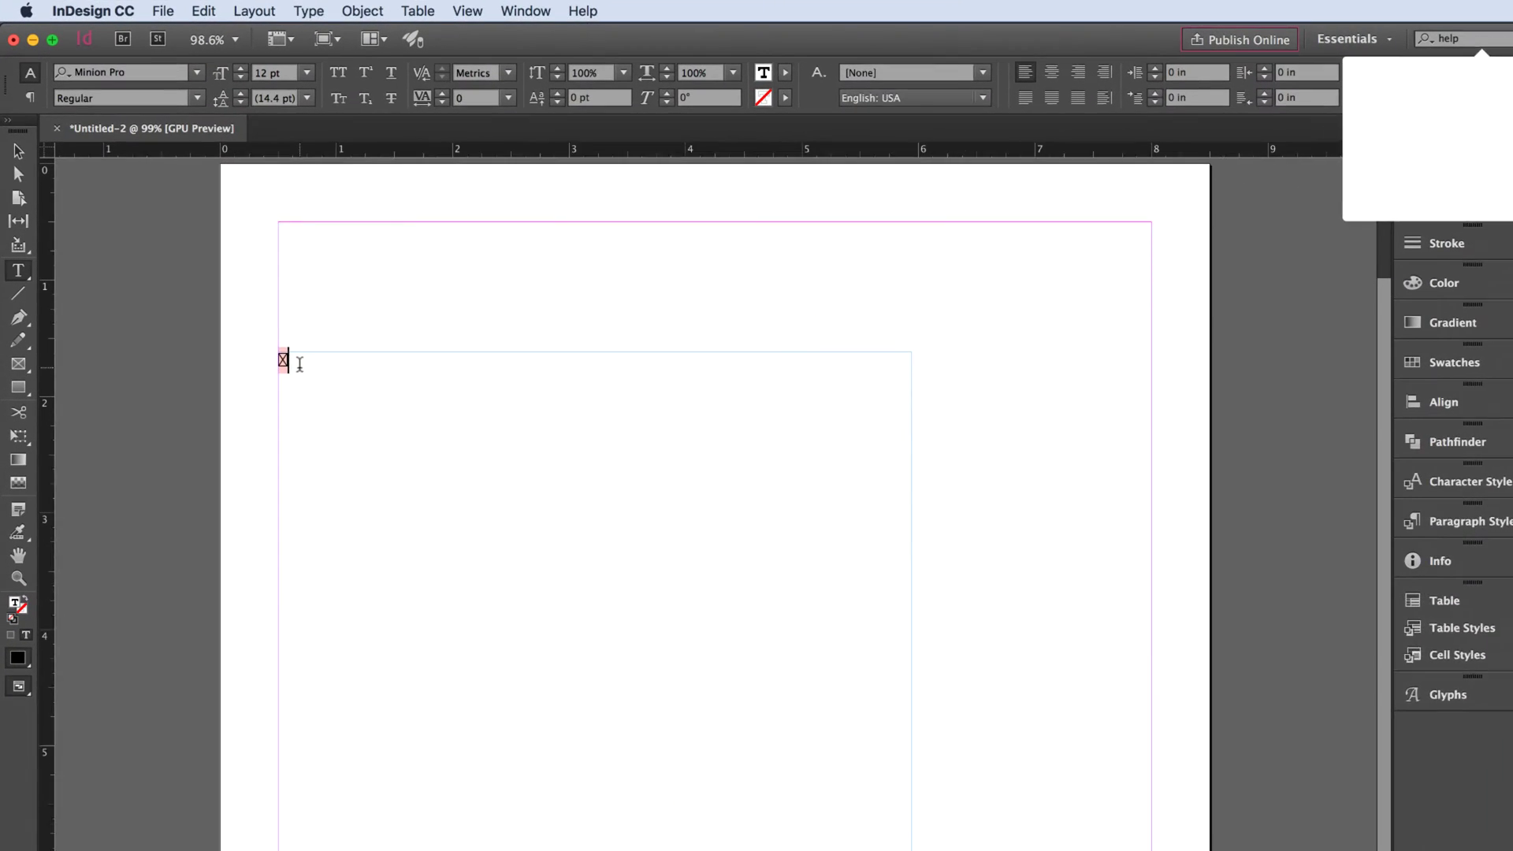
key("shift+Left")
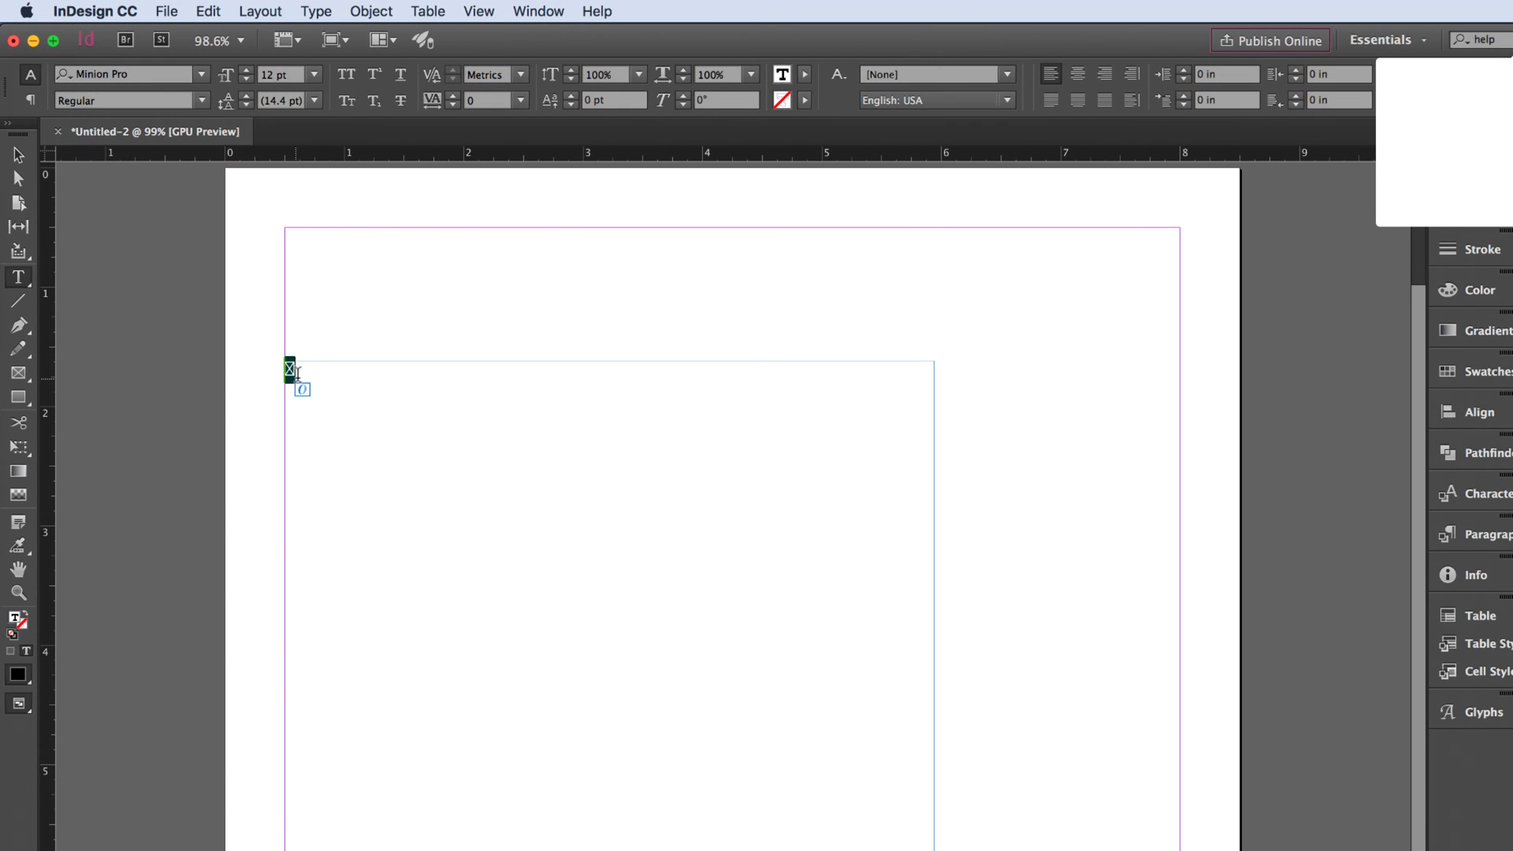
Step: Change the pasted glyph's font to IcoFont so it shows as a bathtub icon
left_click(145, 74)
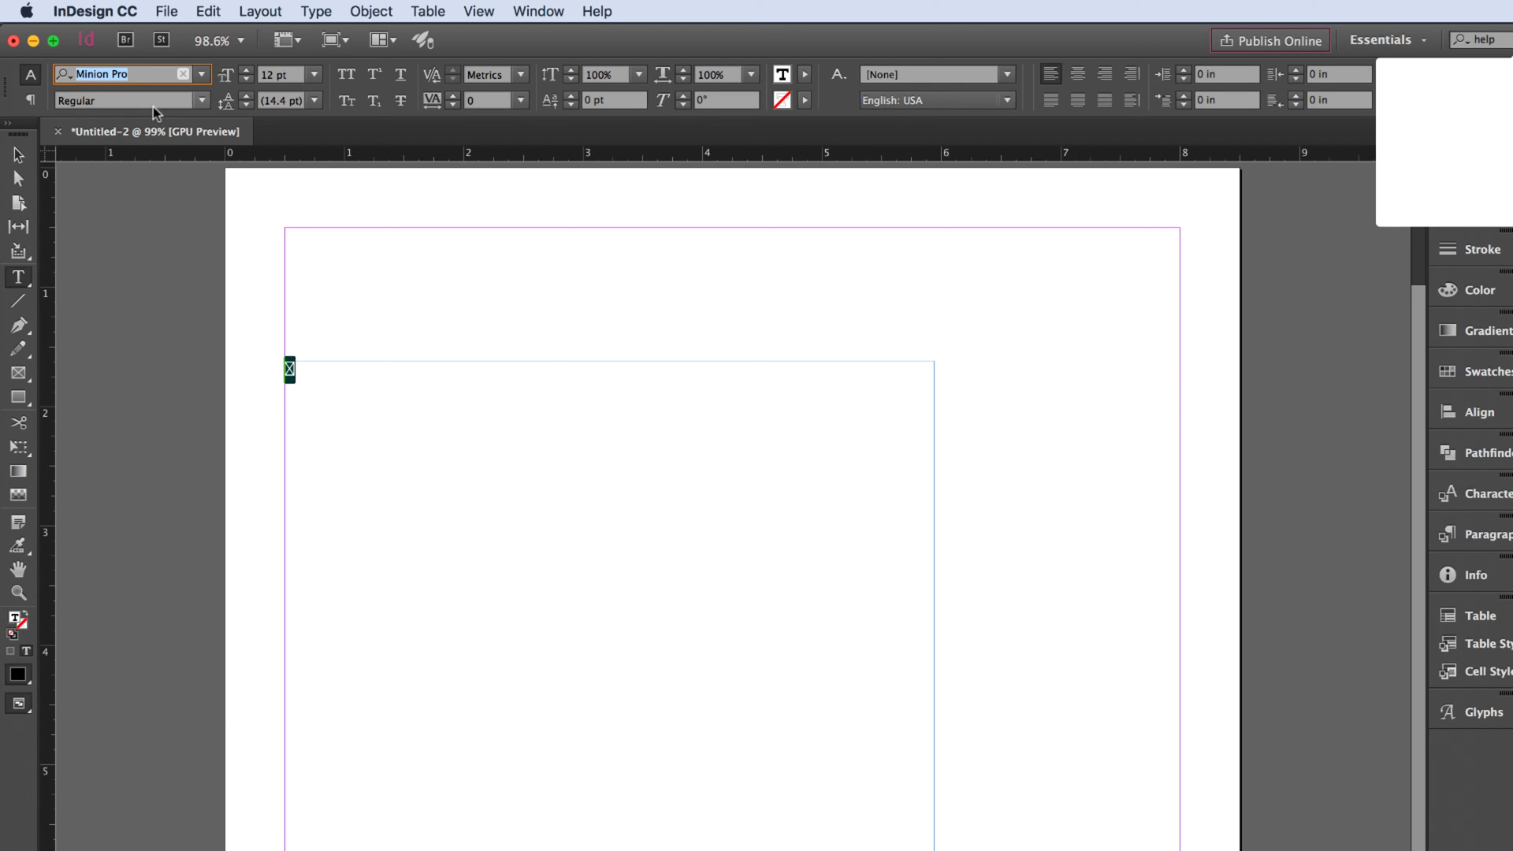
type("ico")
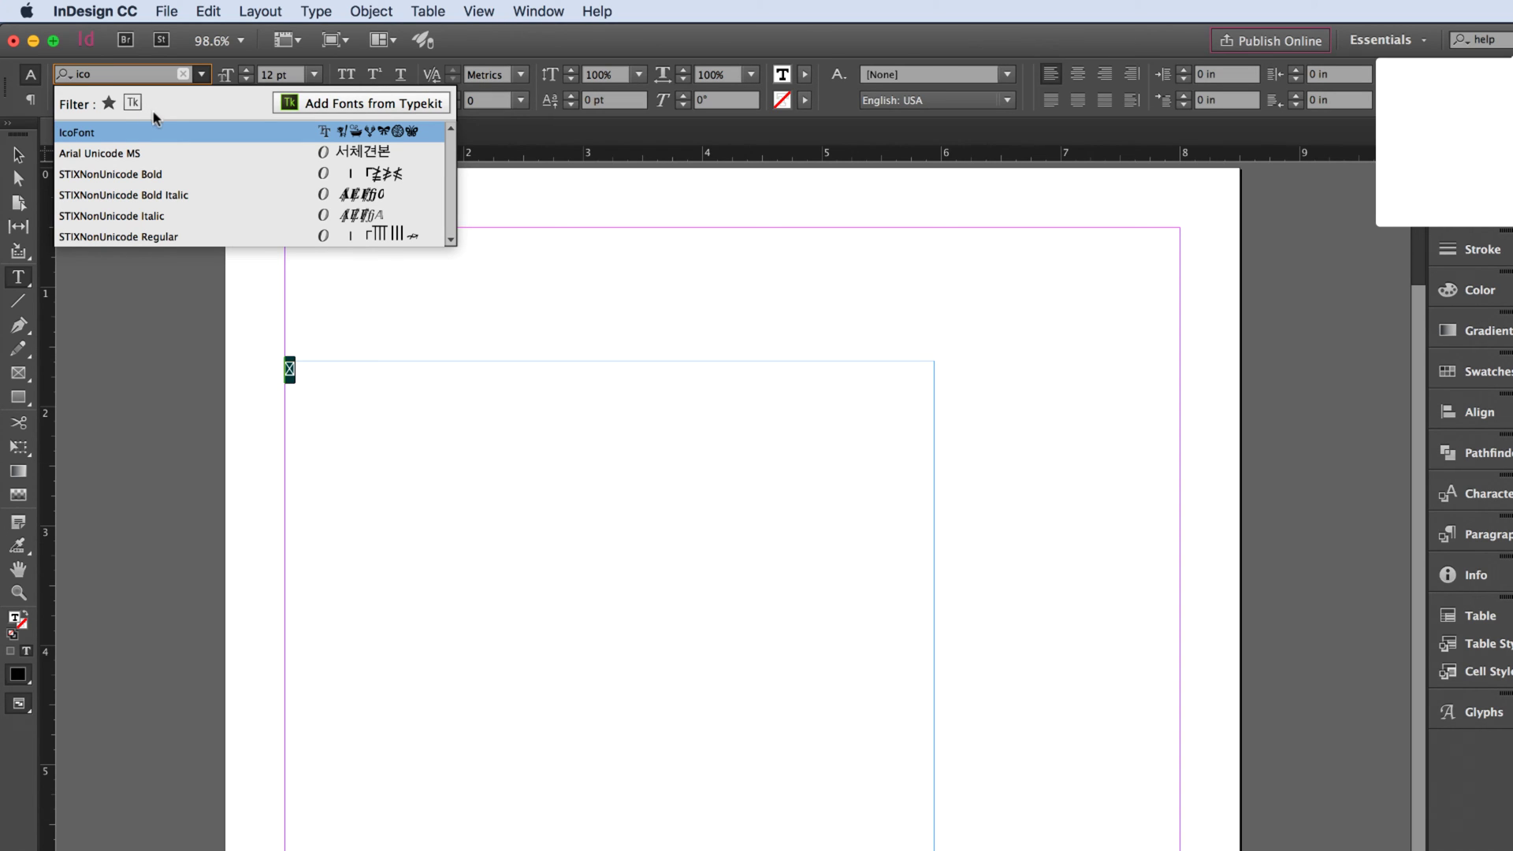
left_click(84, 133)
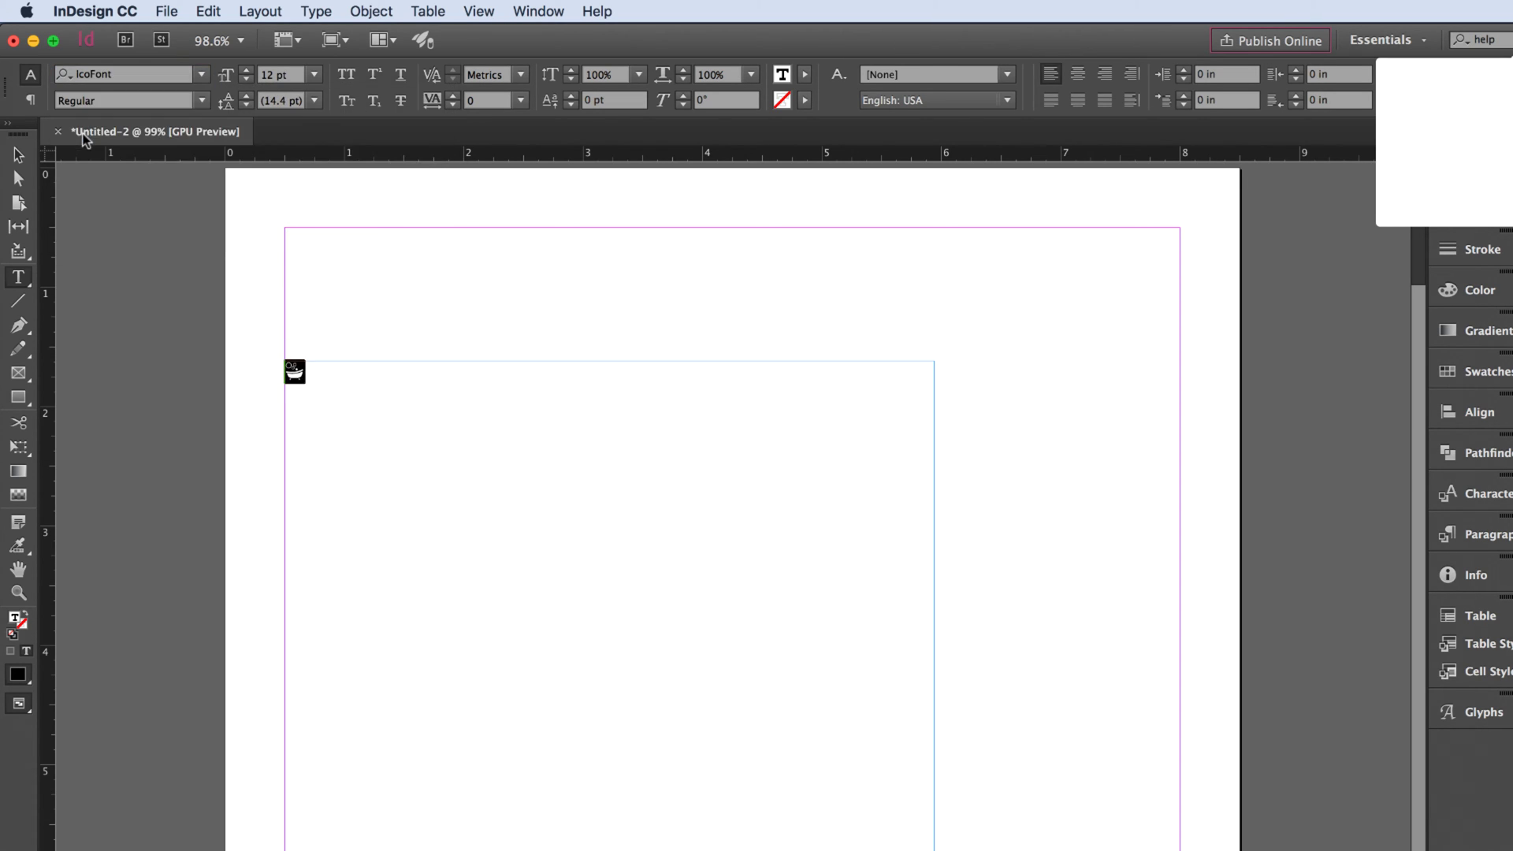
left_click(306, 377)
Step: Enlarge the bathtub glyph to 72 pt and leave it selected
double_click(289, 371)
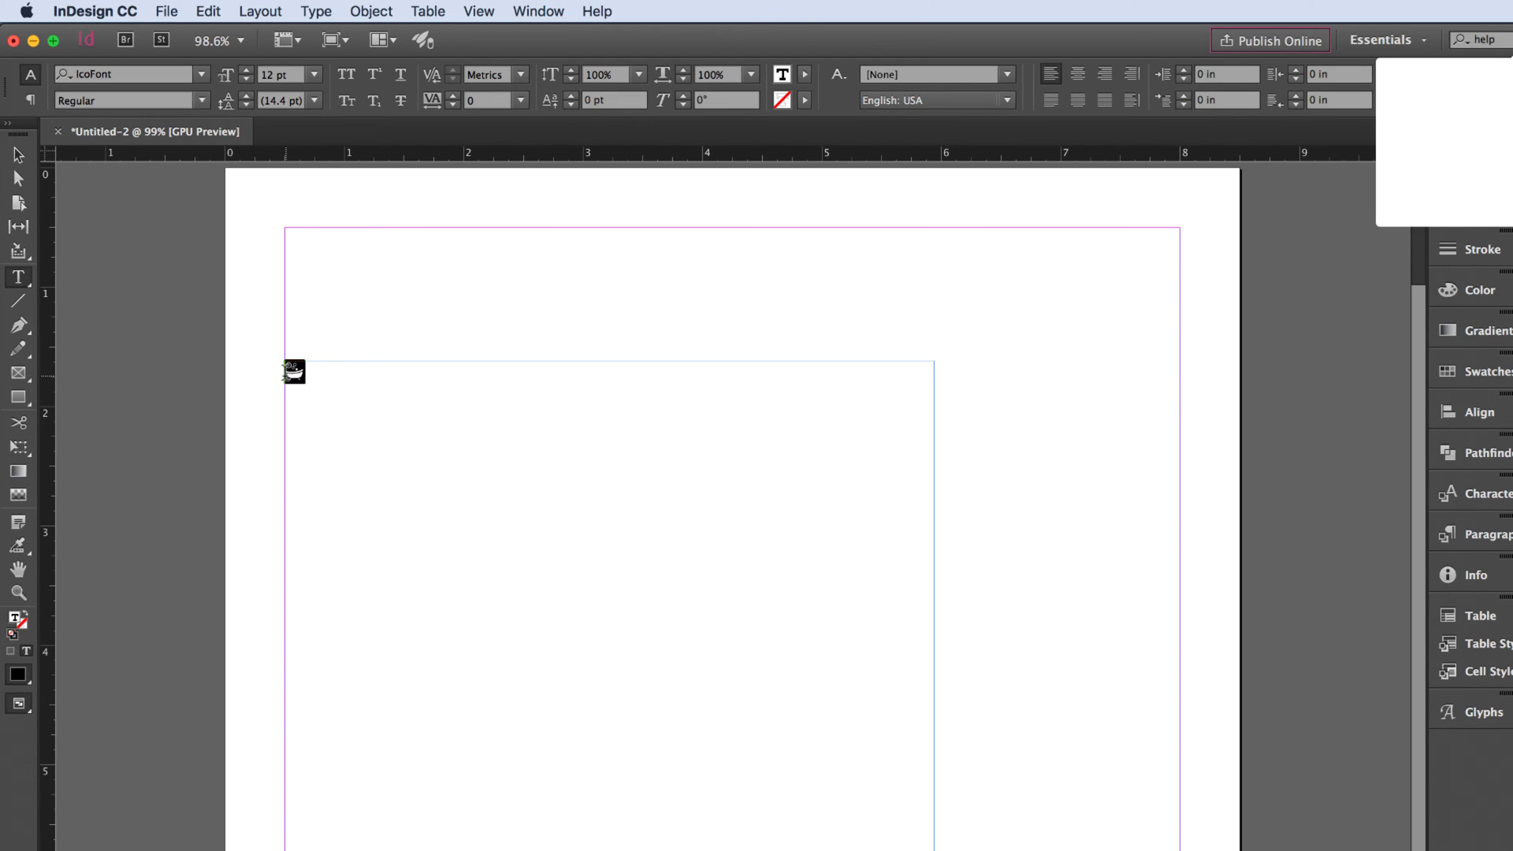
left_click(319, 77)
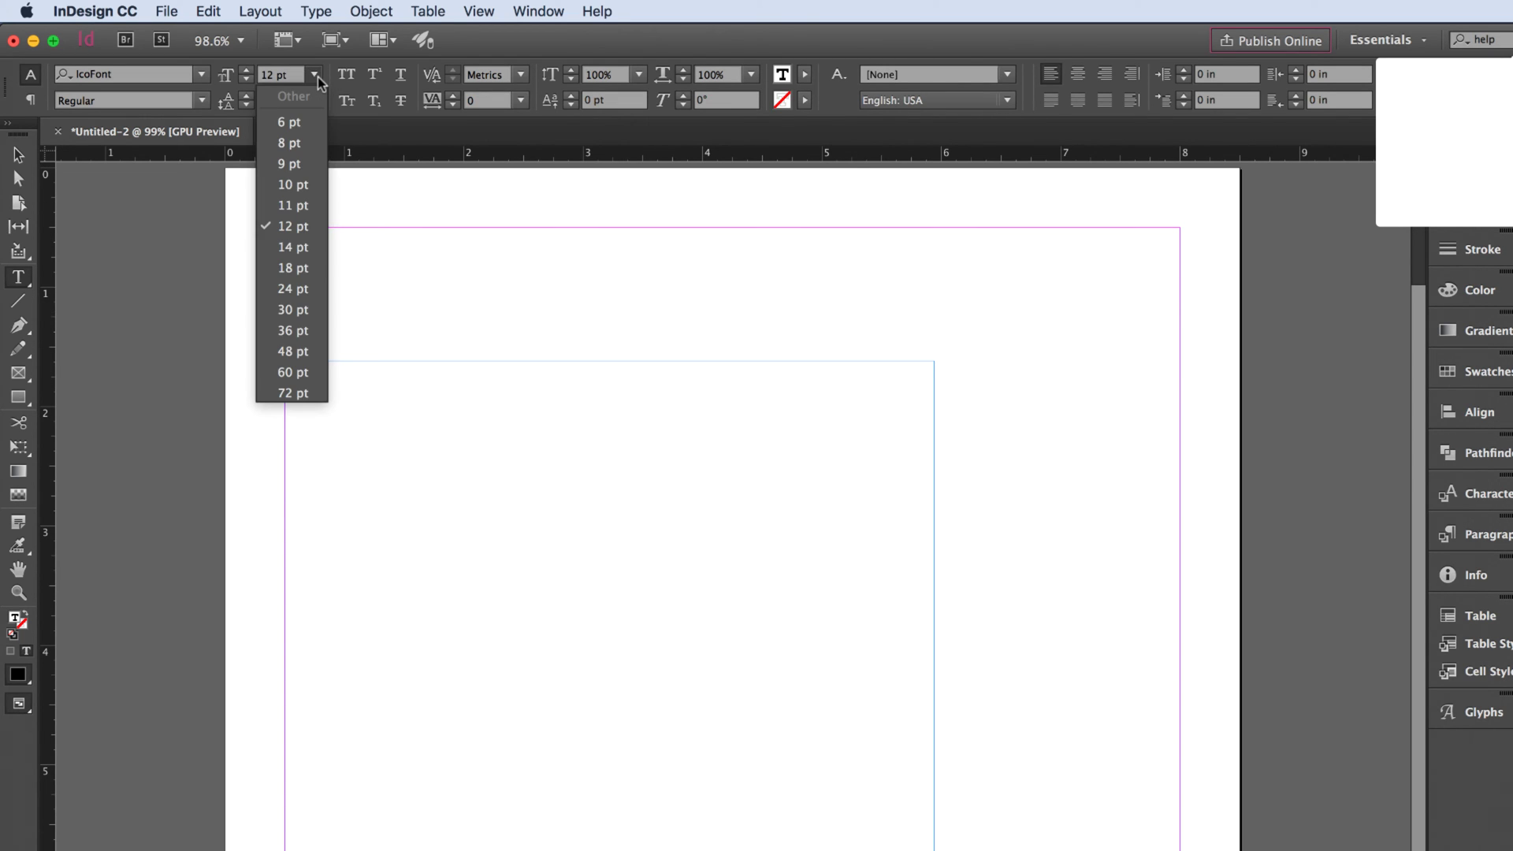
left_click(295, 393)
left_click(406, 468)
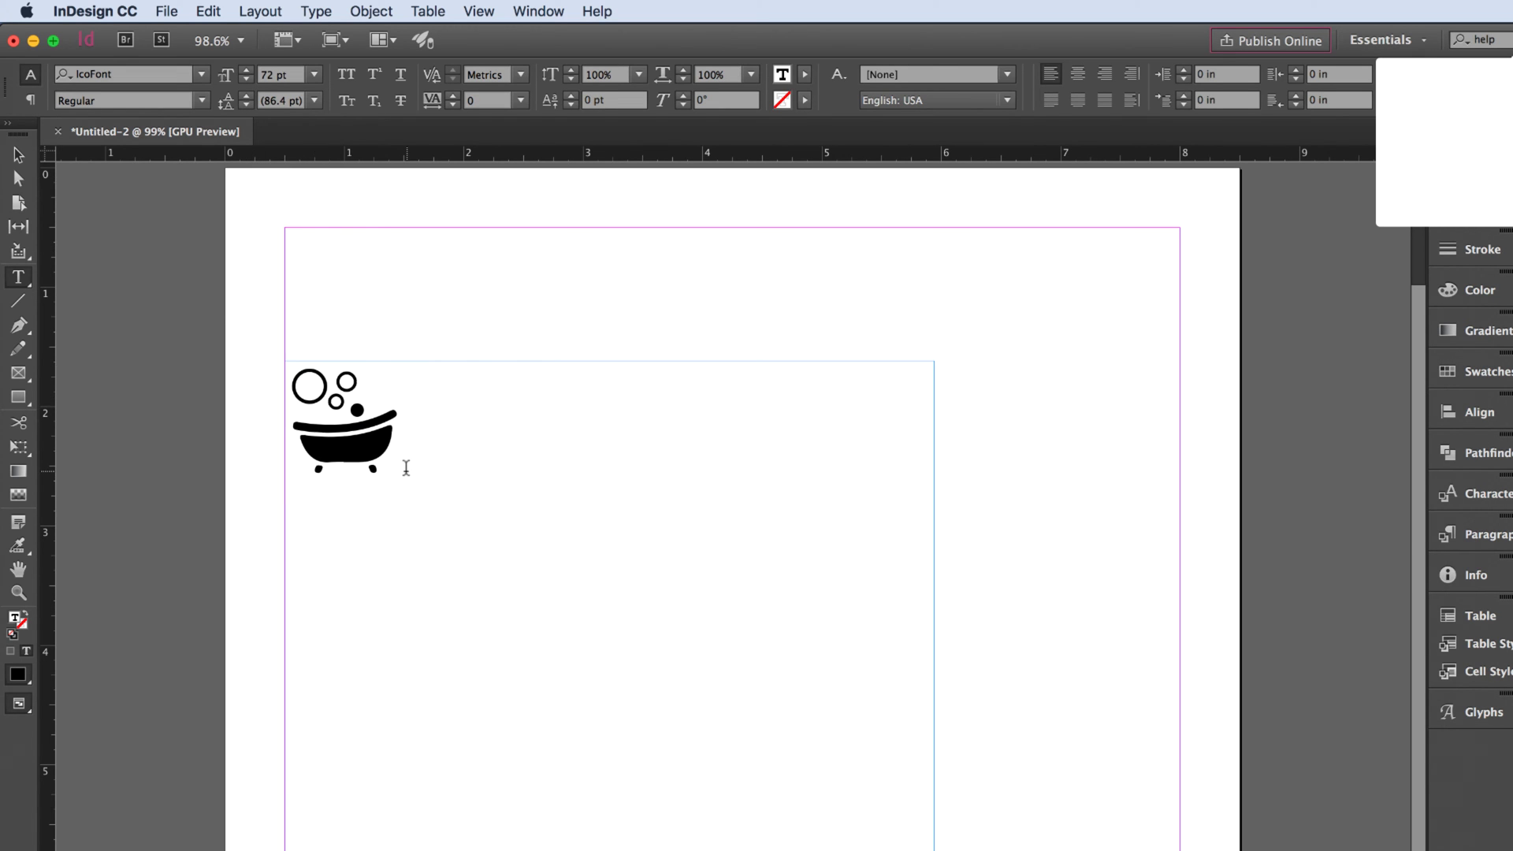
key("shift+Left")
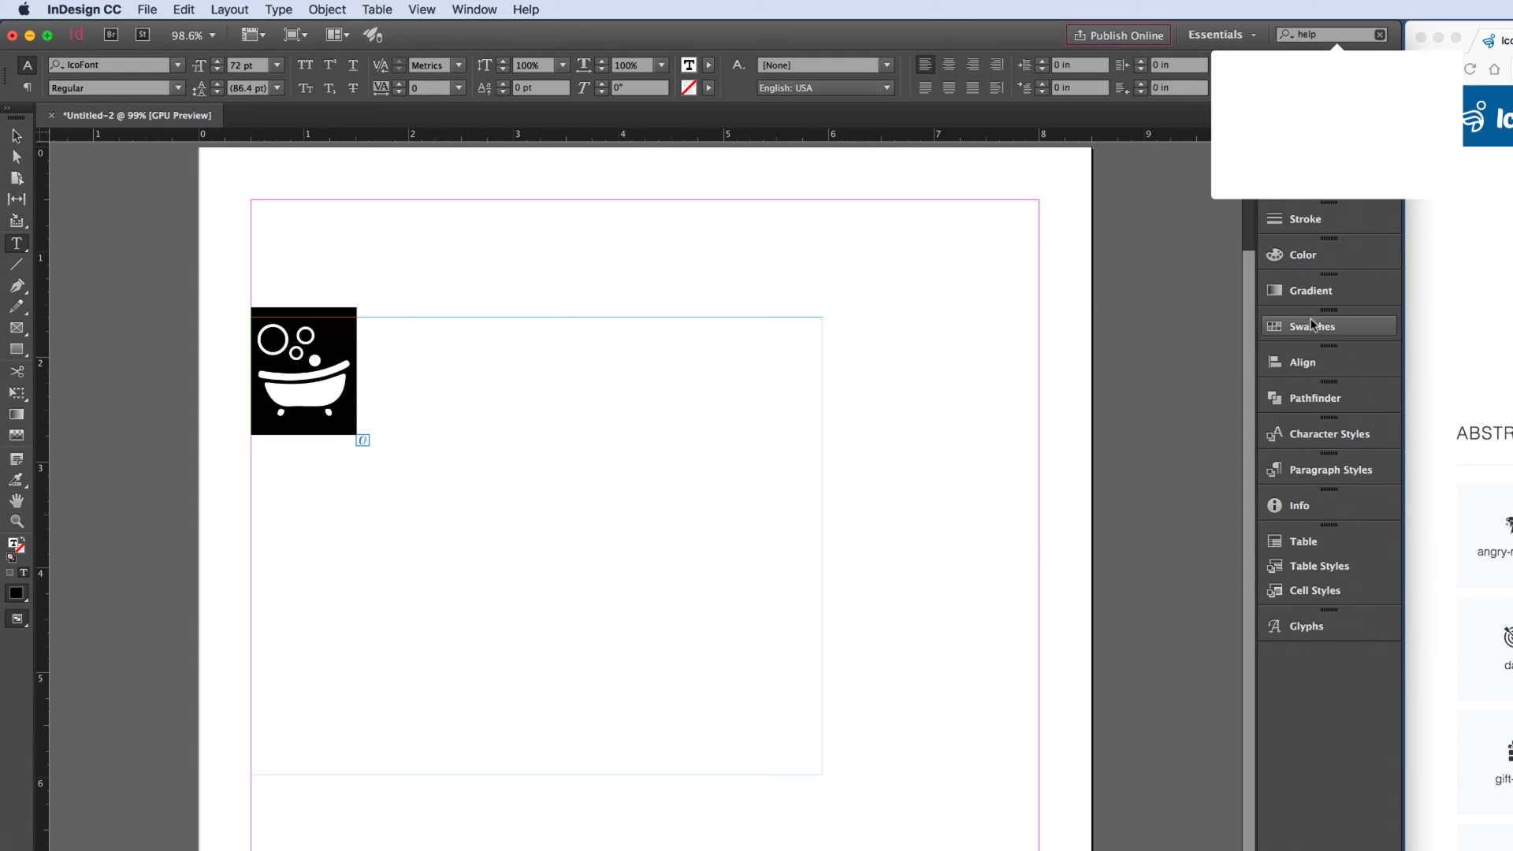
Step: Colour the bathtub glyph with the dark blue C=100 M=90 Y=10 K=0 swatch
left_click(1312, 326)
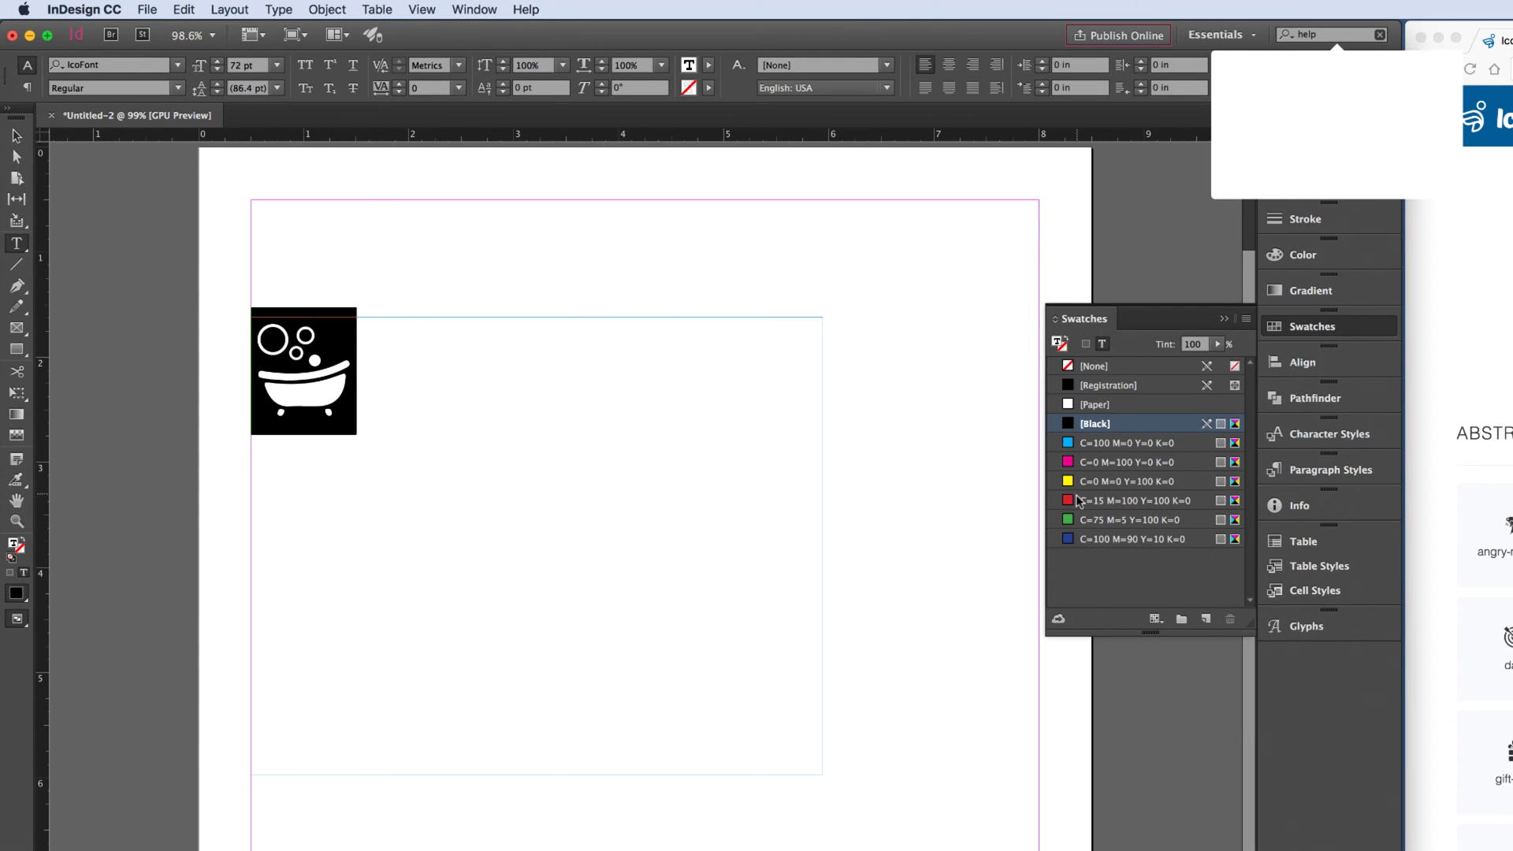
left_click(1090, 542)
left_click(622, 498)
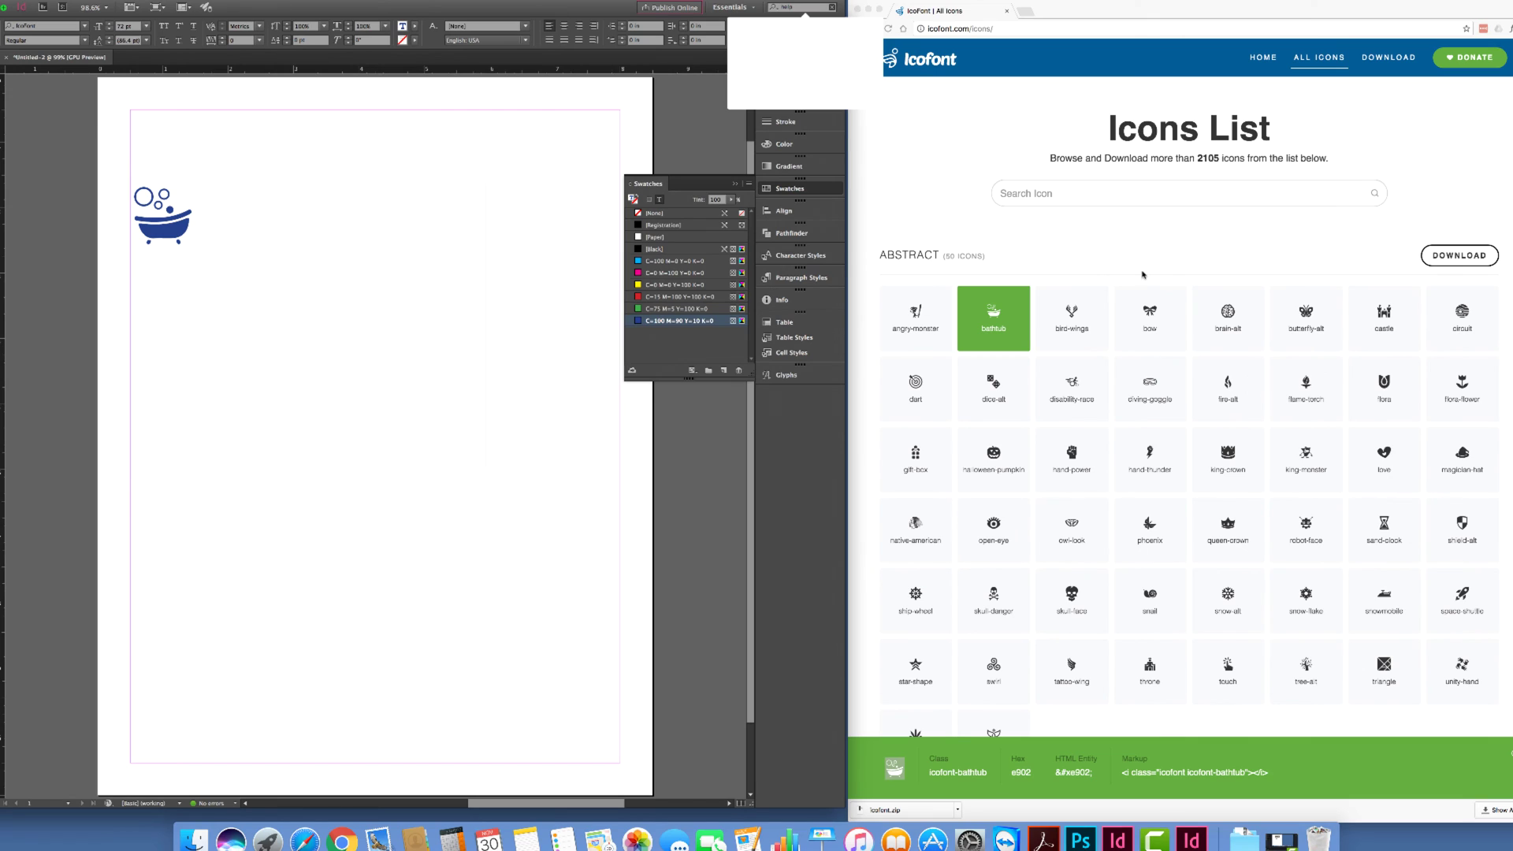
Step: Switch to Chrome's IcoFont Icons List page and scroll through the Abstract icons
left_click(1138, 244)
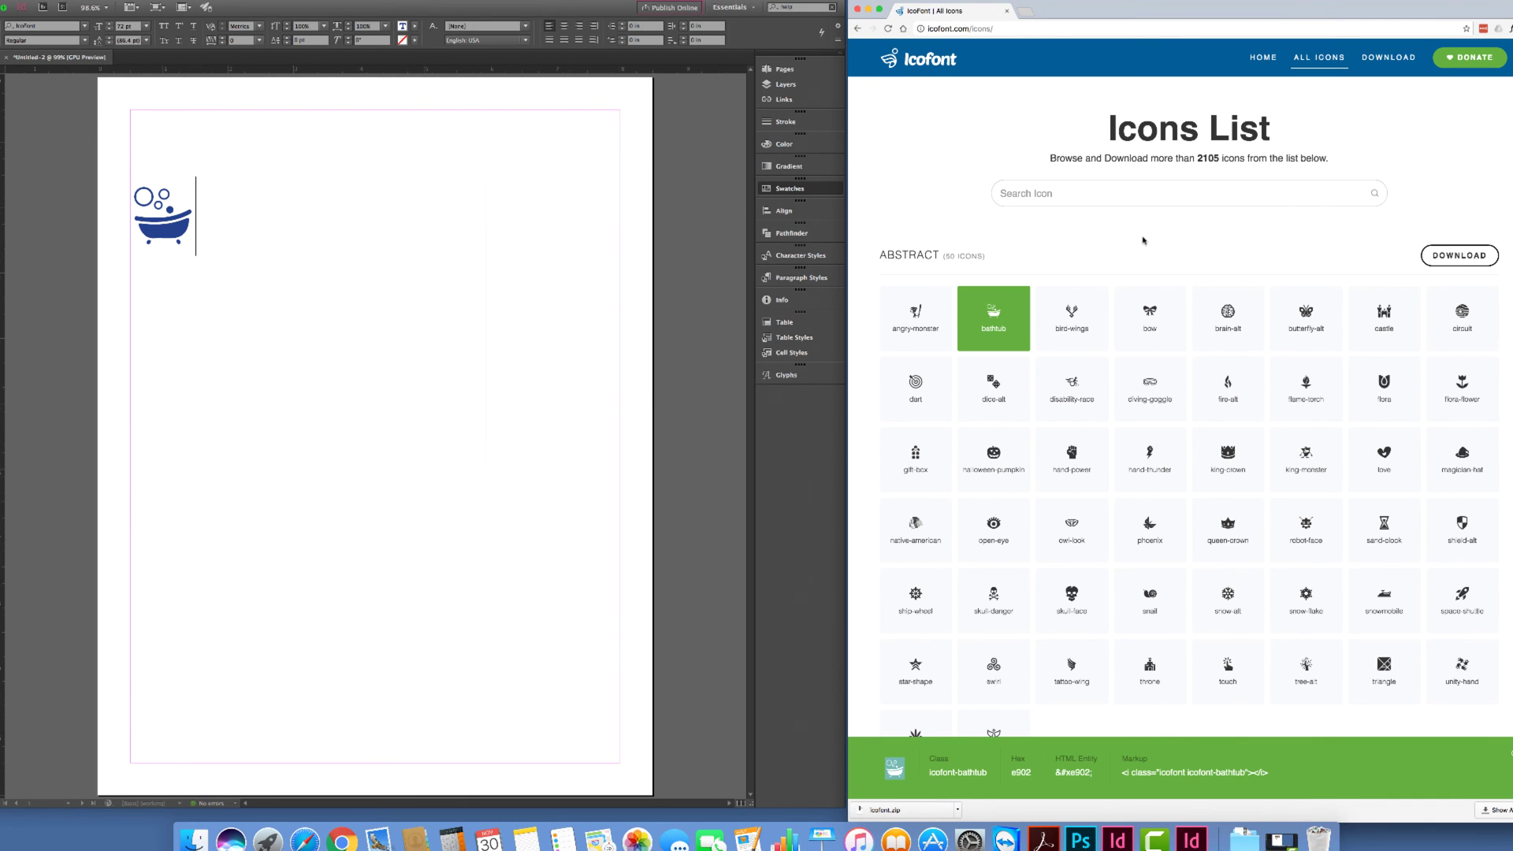
scroll(1144, 242, "down", 5)
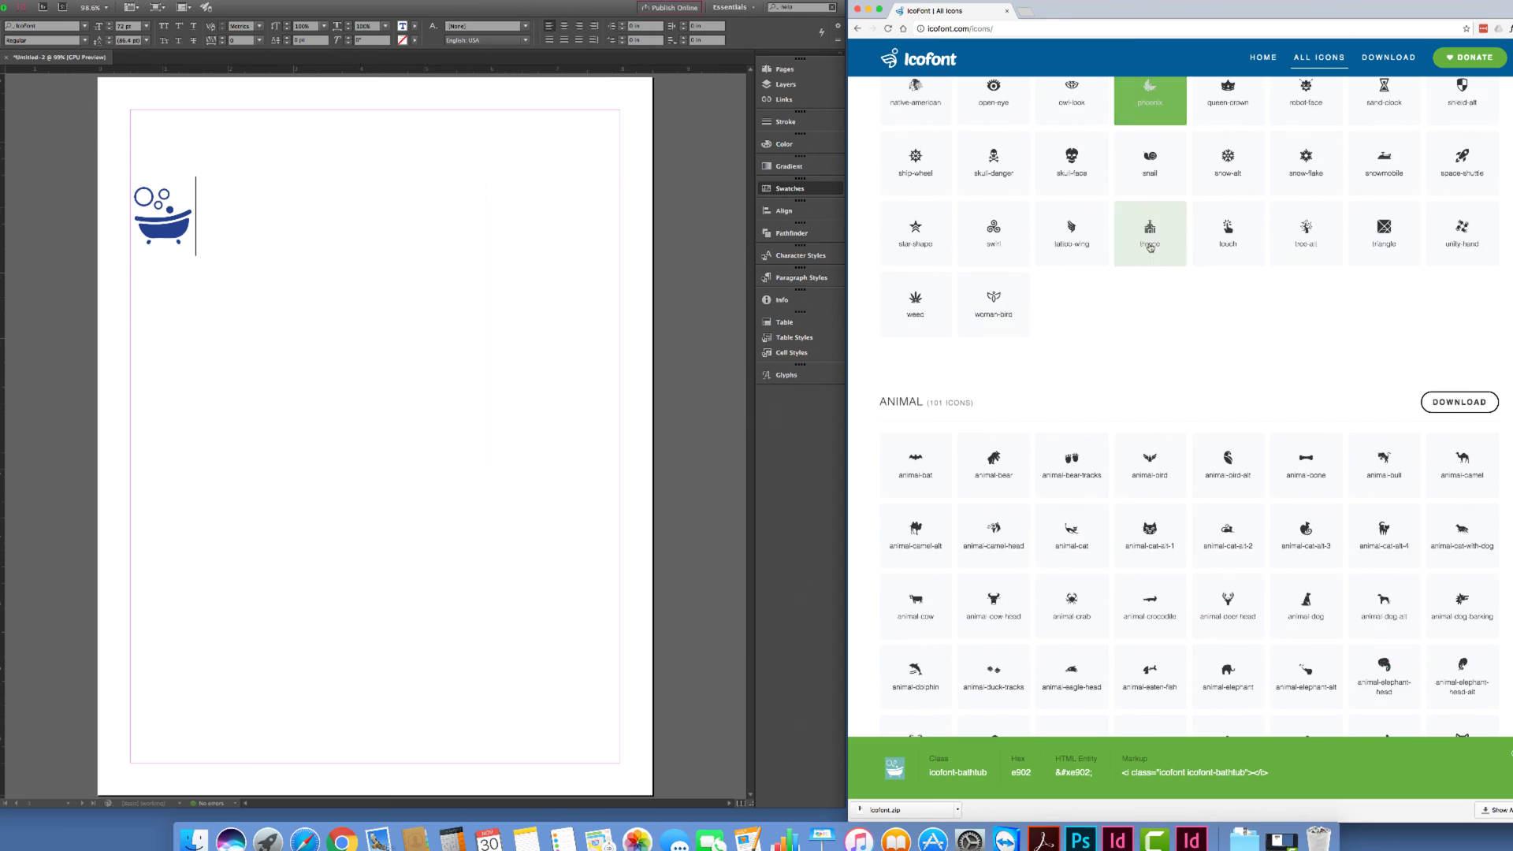
scroll(1150, 247, "up", 5)
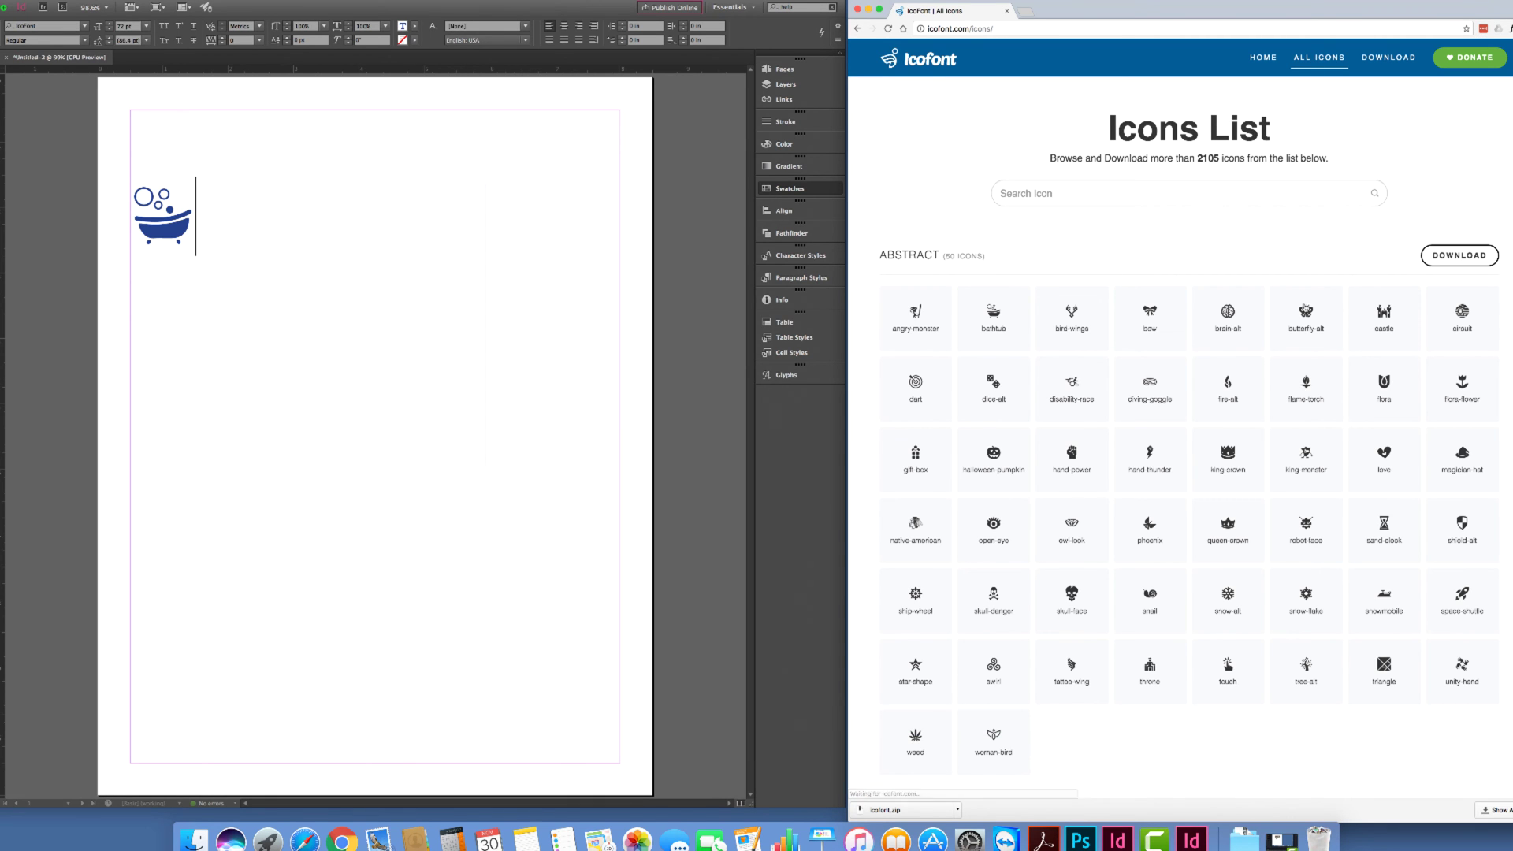
scroll(1306, 386, "down", 2)
scroll(1306, 240, "down", 15)
scroll(1309, 339, "up", 12)
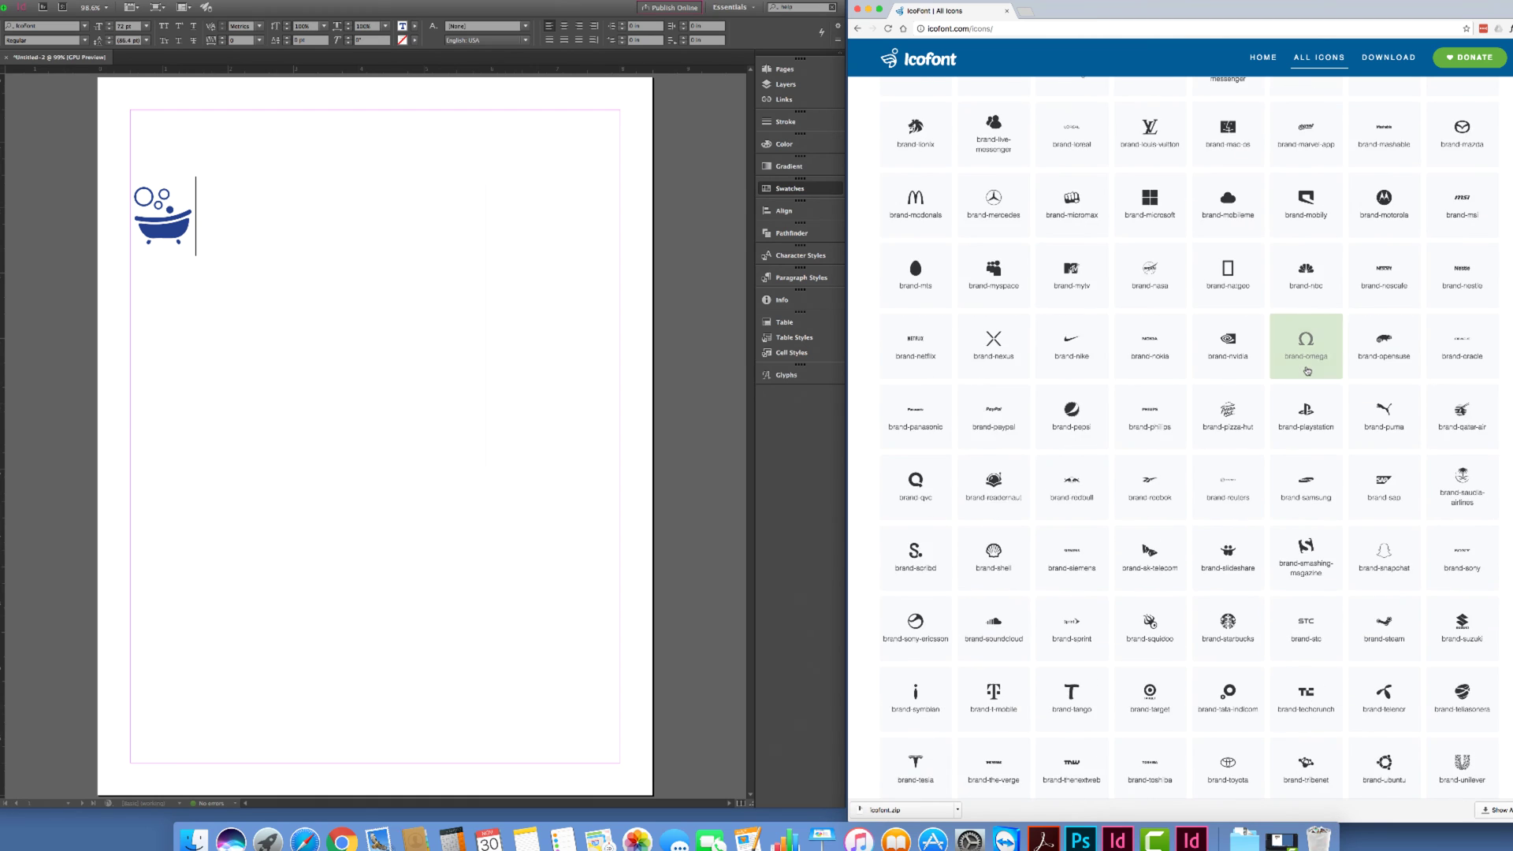
scroll(1306, 369, "up", 8)
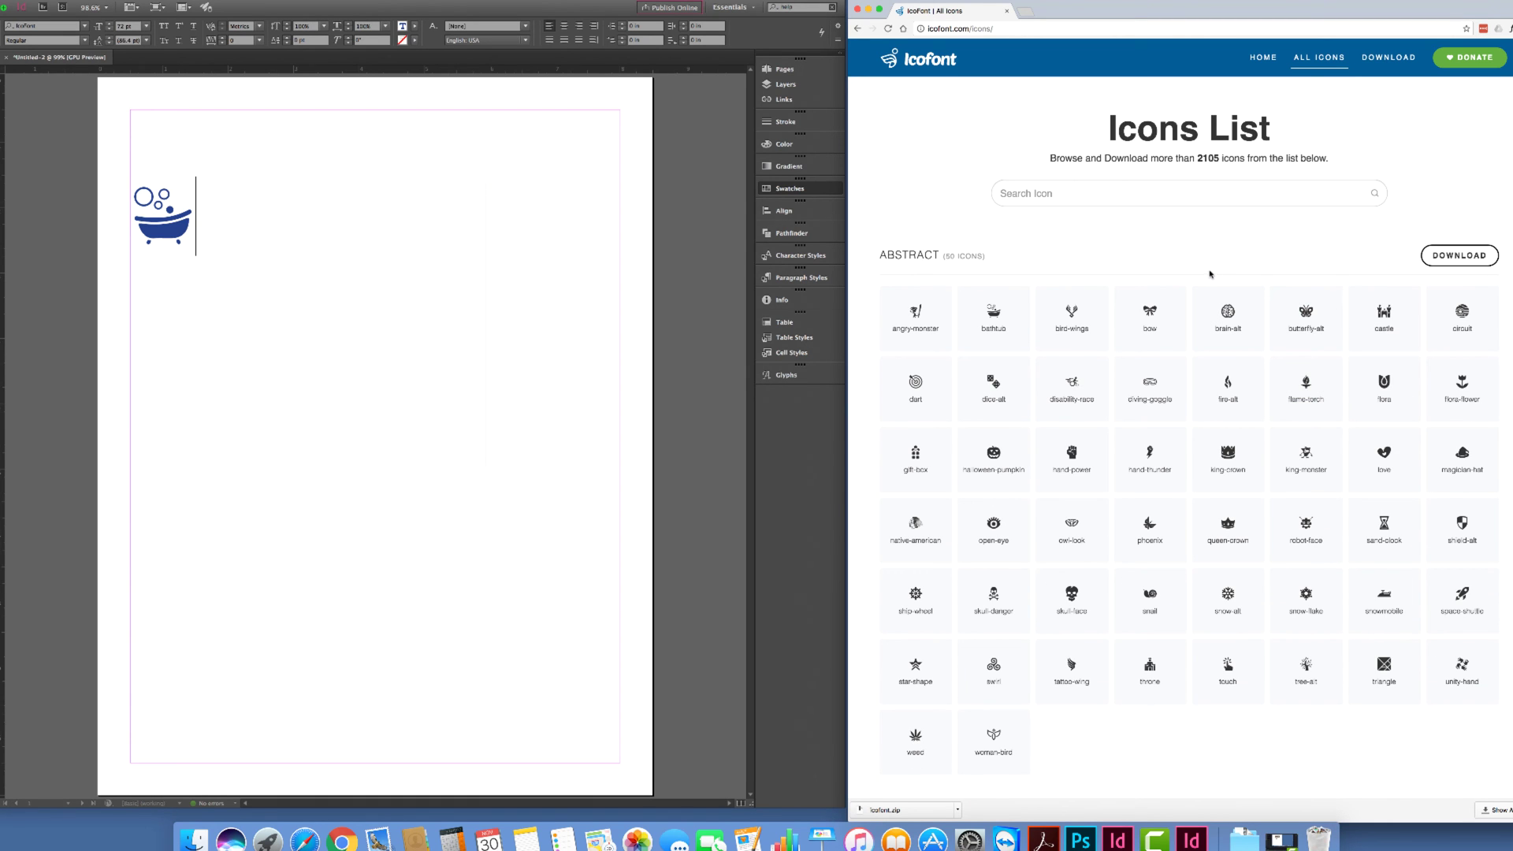
Step: Print the Icons List page with the destination set to Save as PDF
right_click(1124, 242)
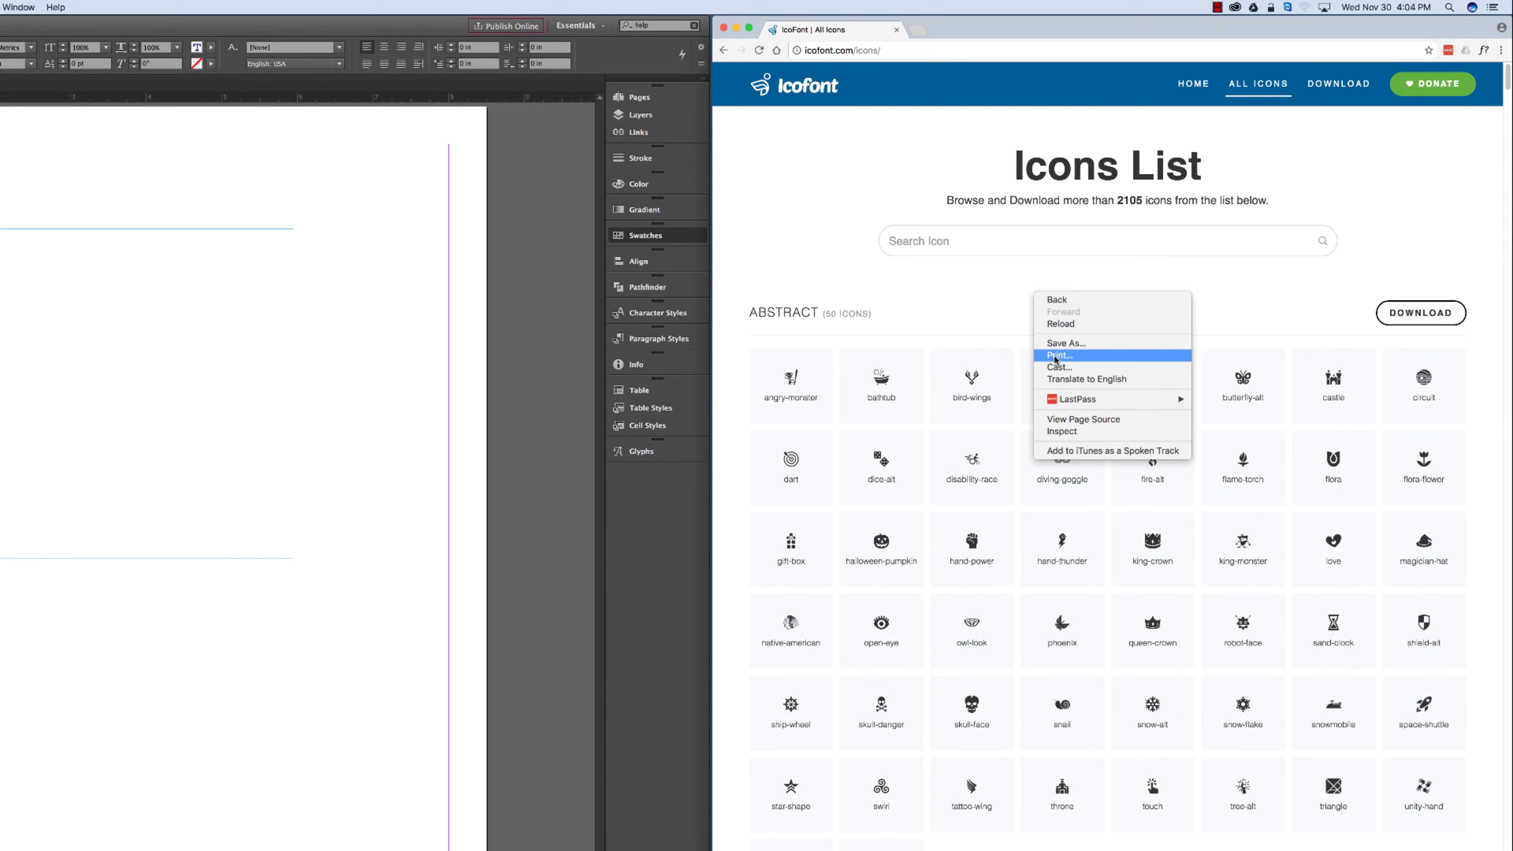
left_click(1056, 356)
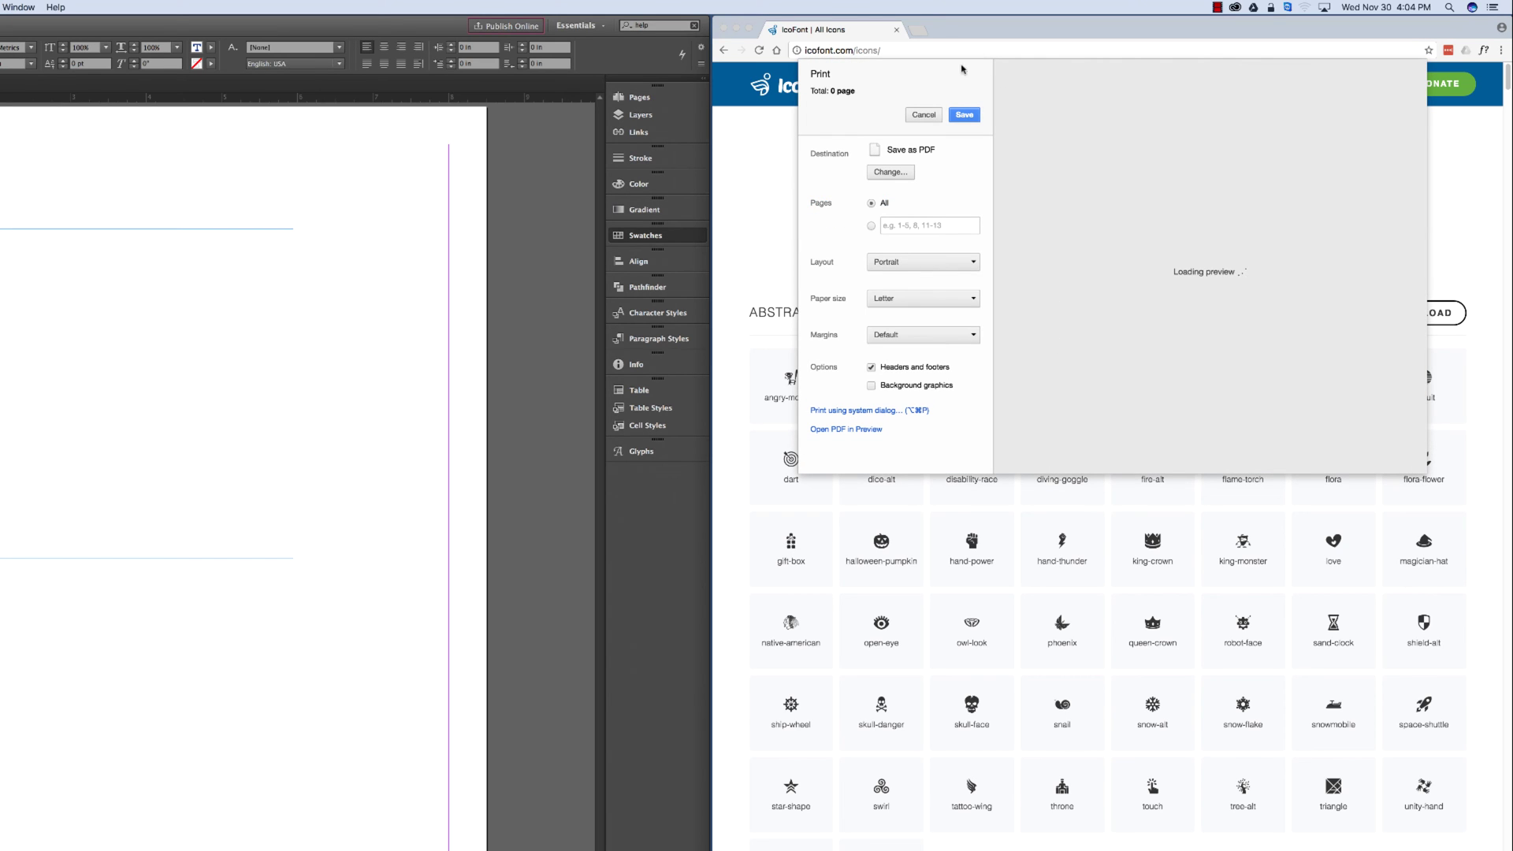
left_click(892, 172)
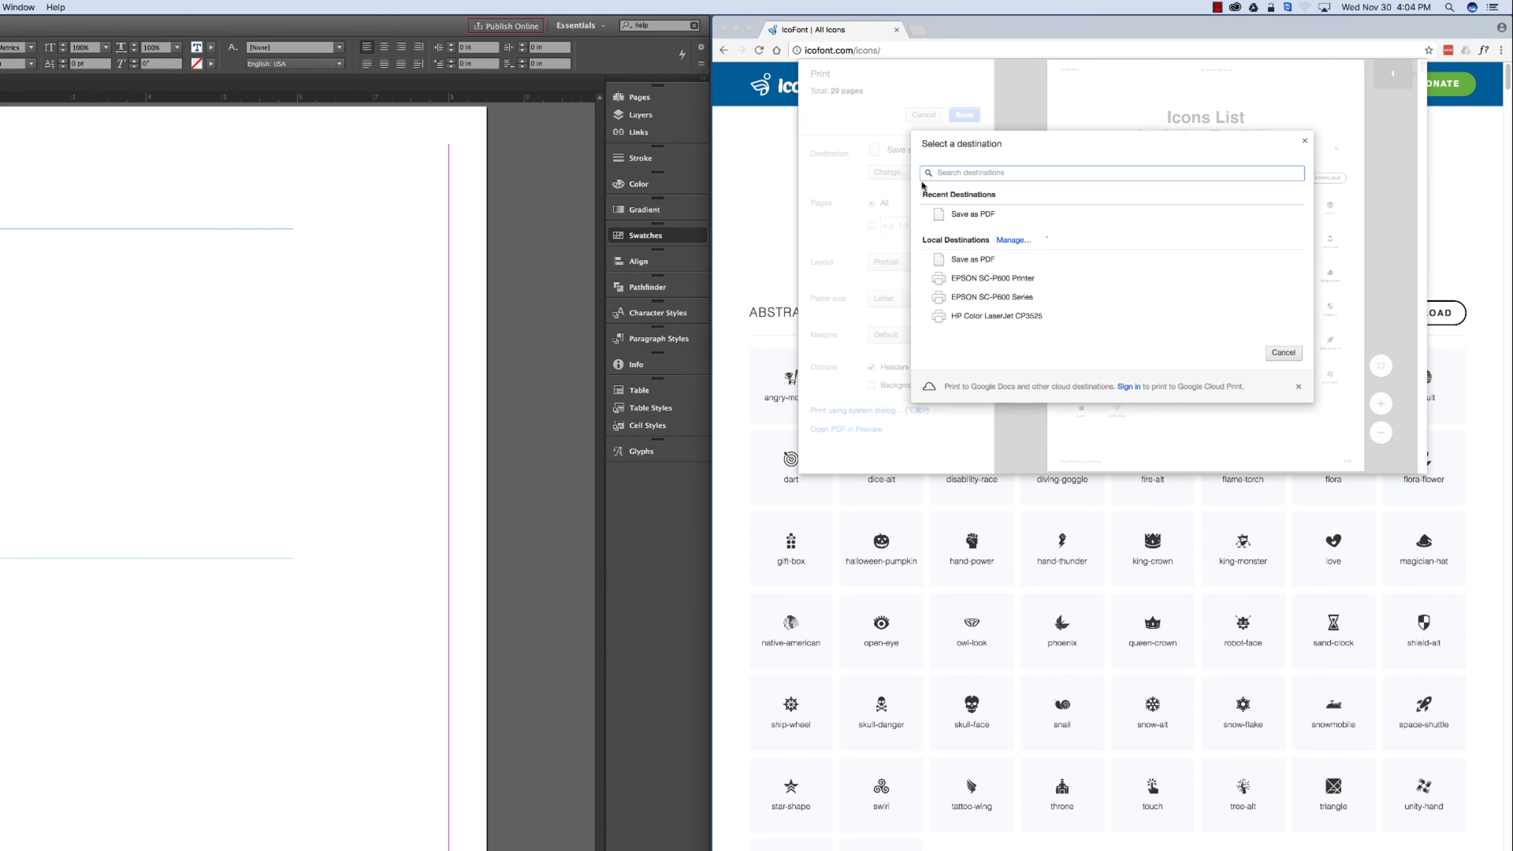
left_click(978, 220)
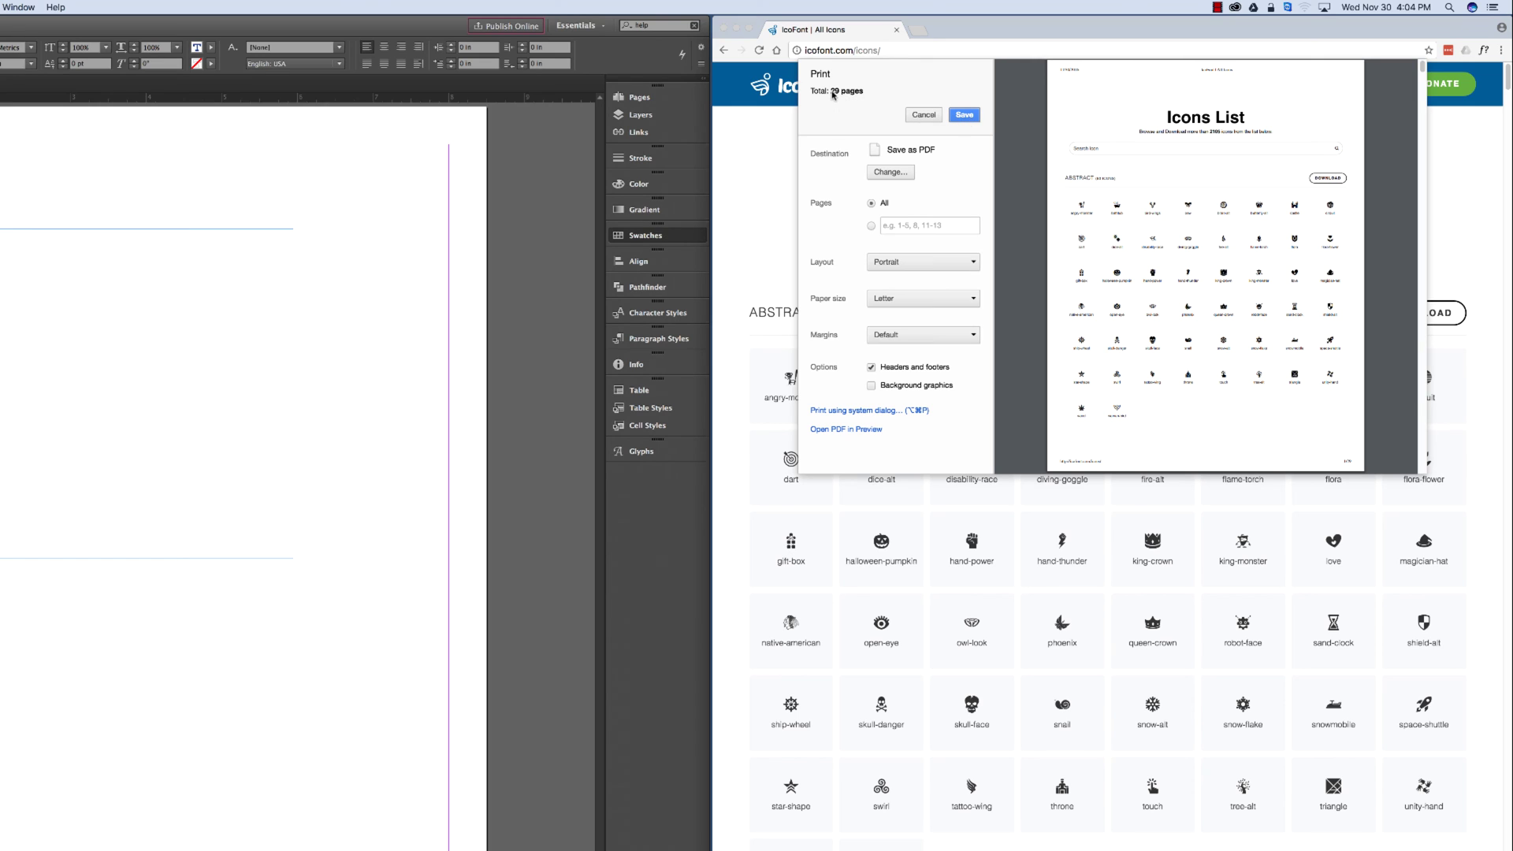
left_click(966, 116)
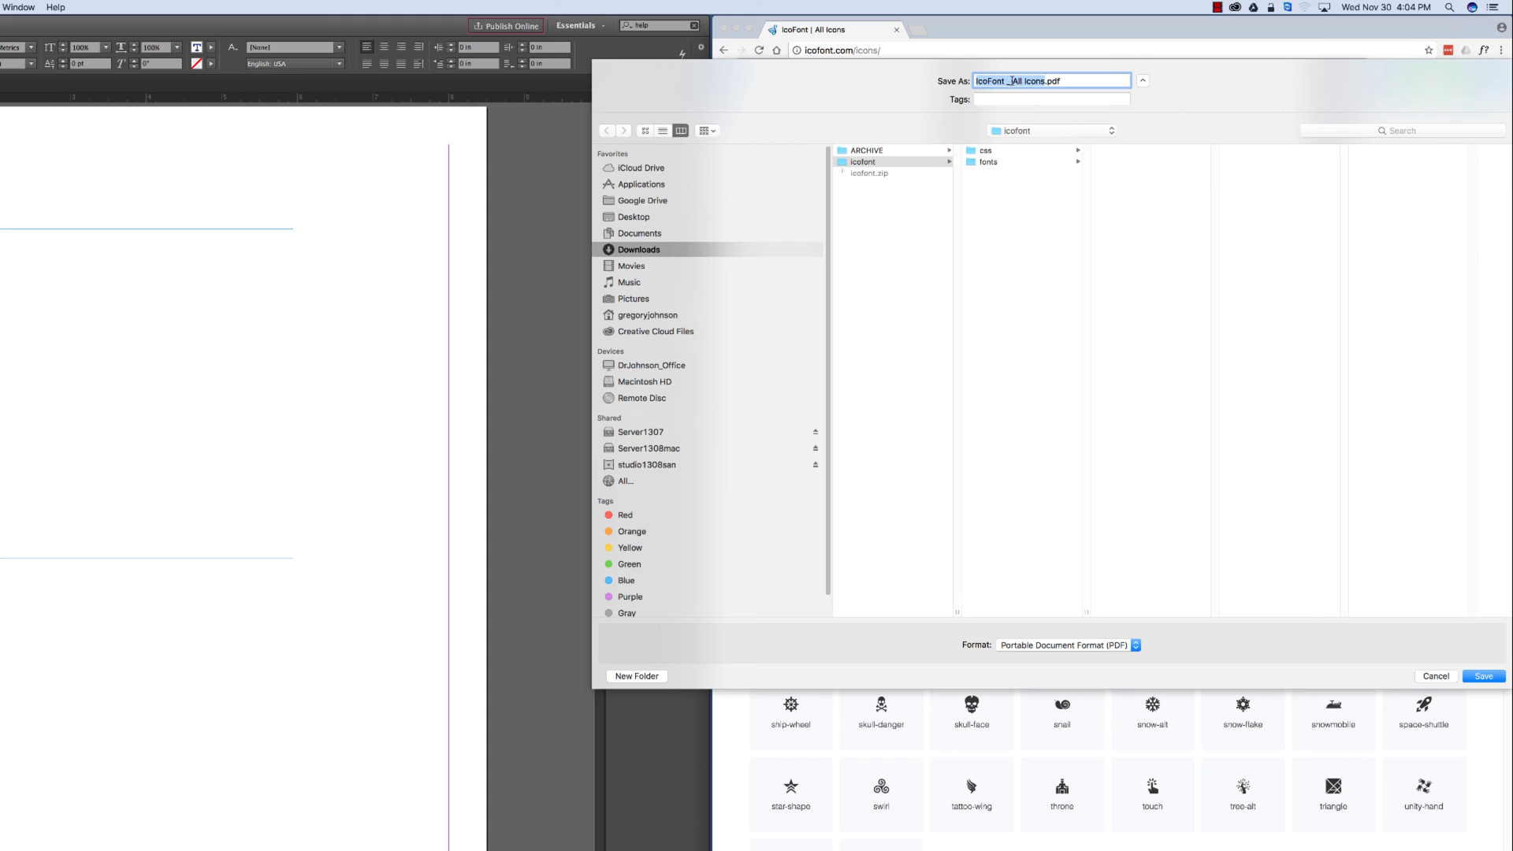
Step: Name the file IcoFont_All_Icons.pdf and save it into the icofont folder
left_click(1013, 81)
key("BackSpace")
key("BackSpace")
key("BackSpace")
type("_")
key("BackSpace")
type("_")
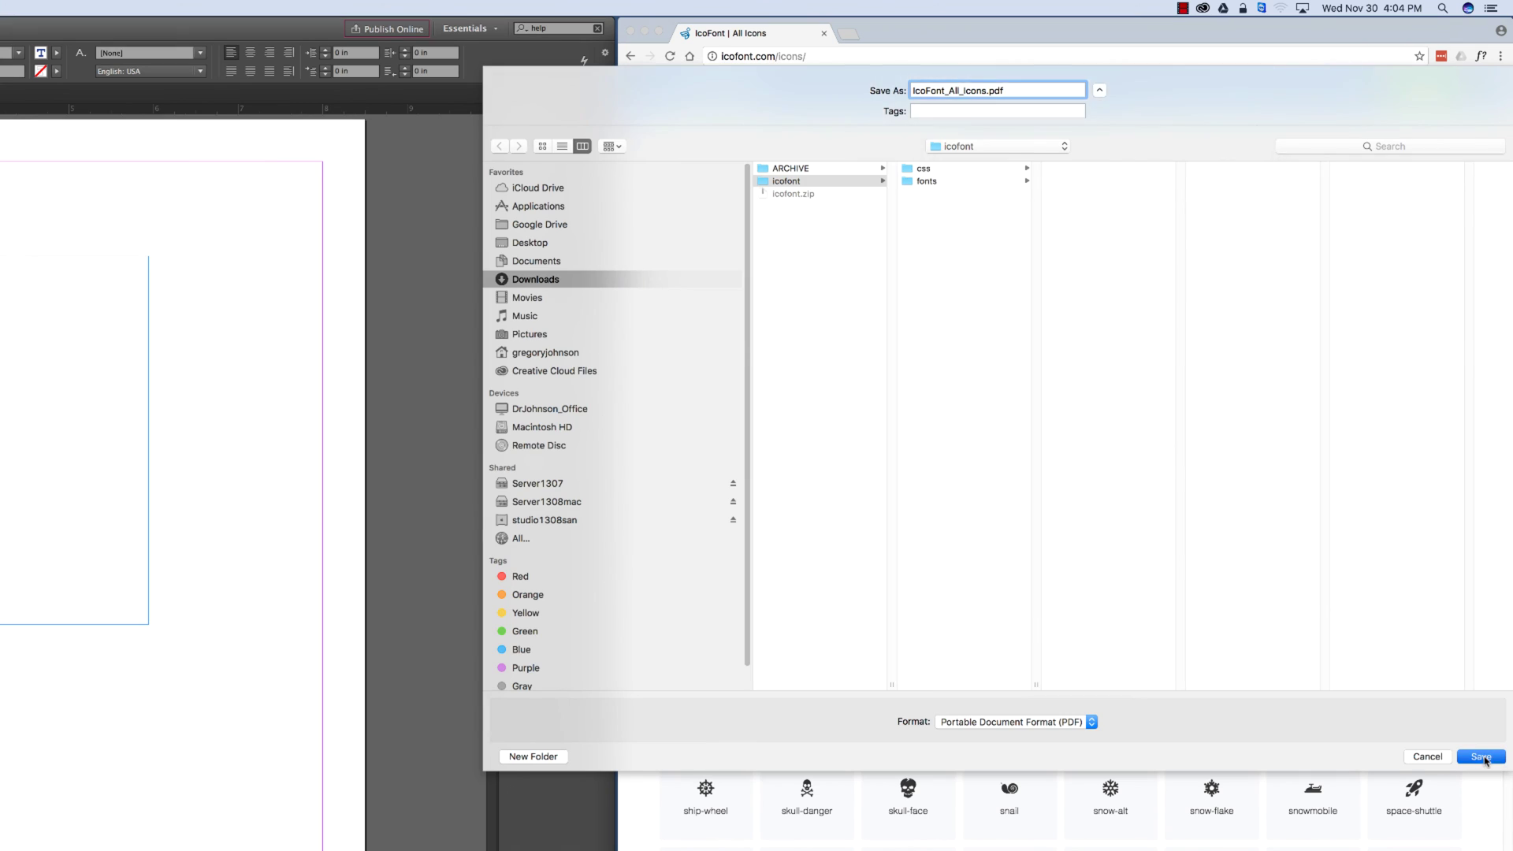
left_click(1488, 564)
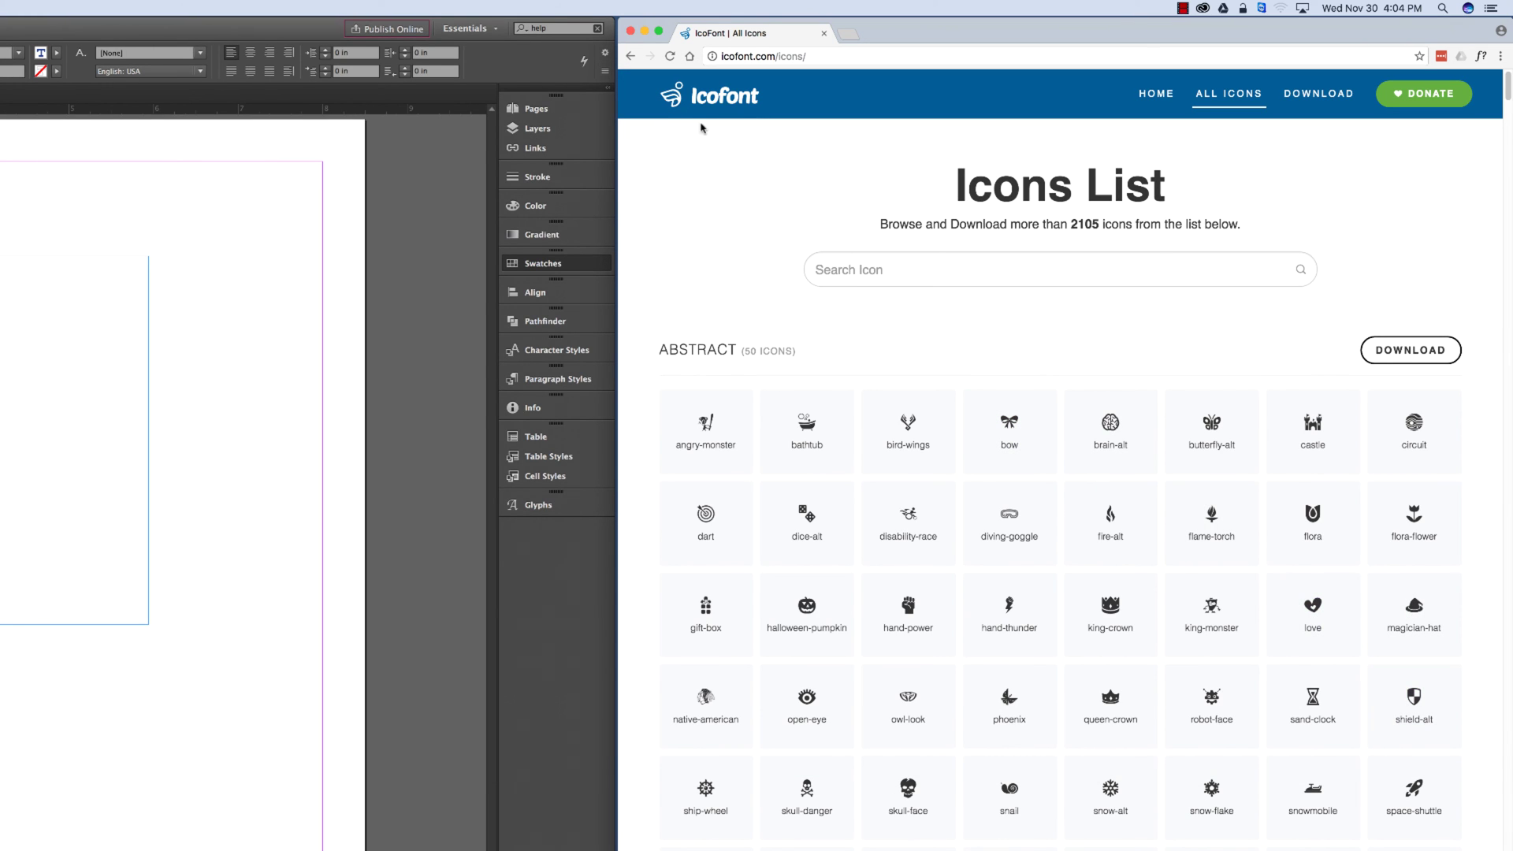
Step: Close Chrome and show the icofont folder from Downloads in a Finder window
left_click(630, 33)
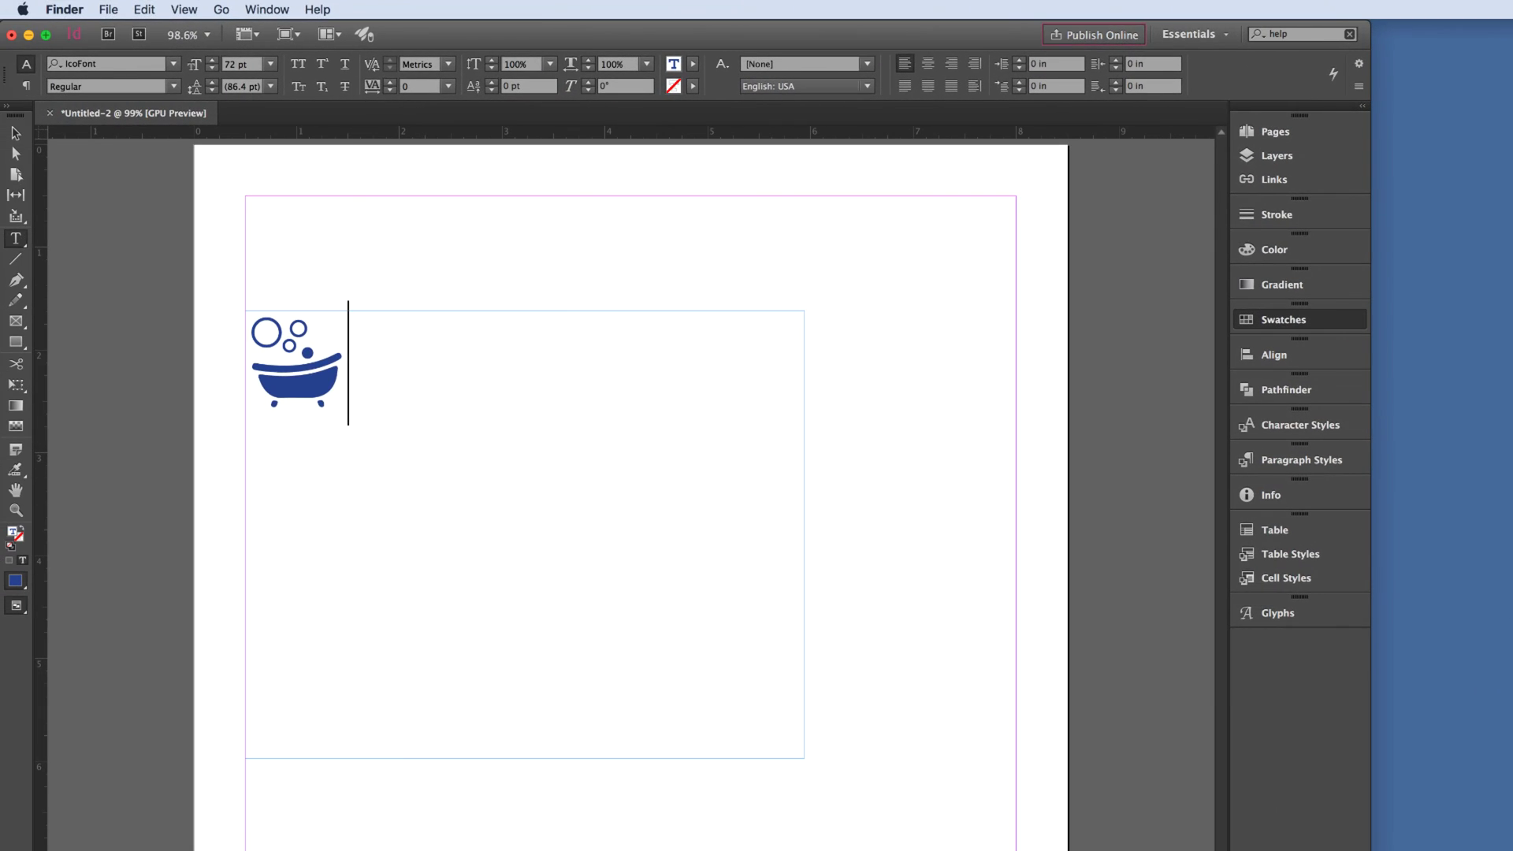
left_click(221, 9)
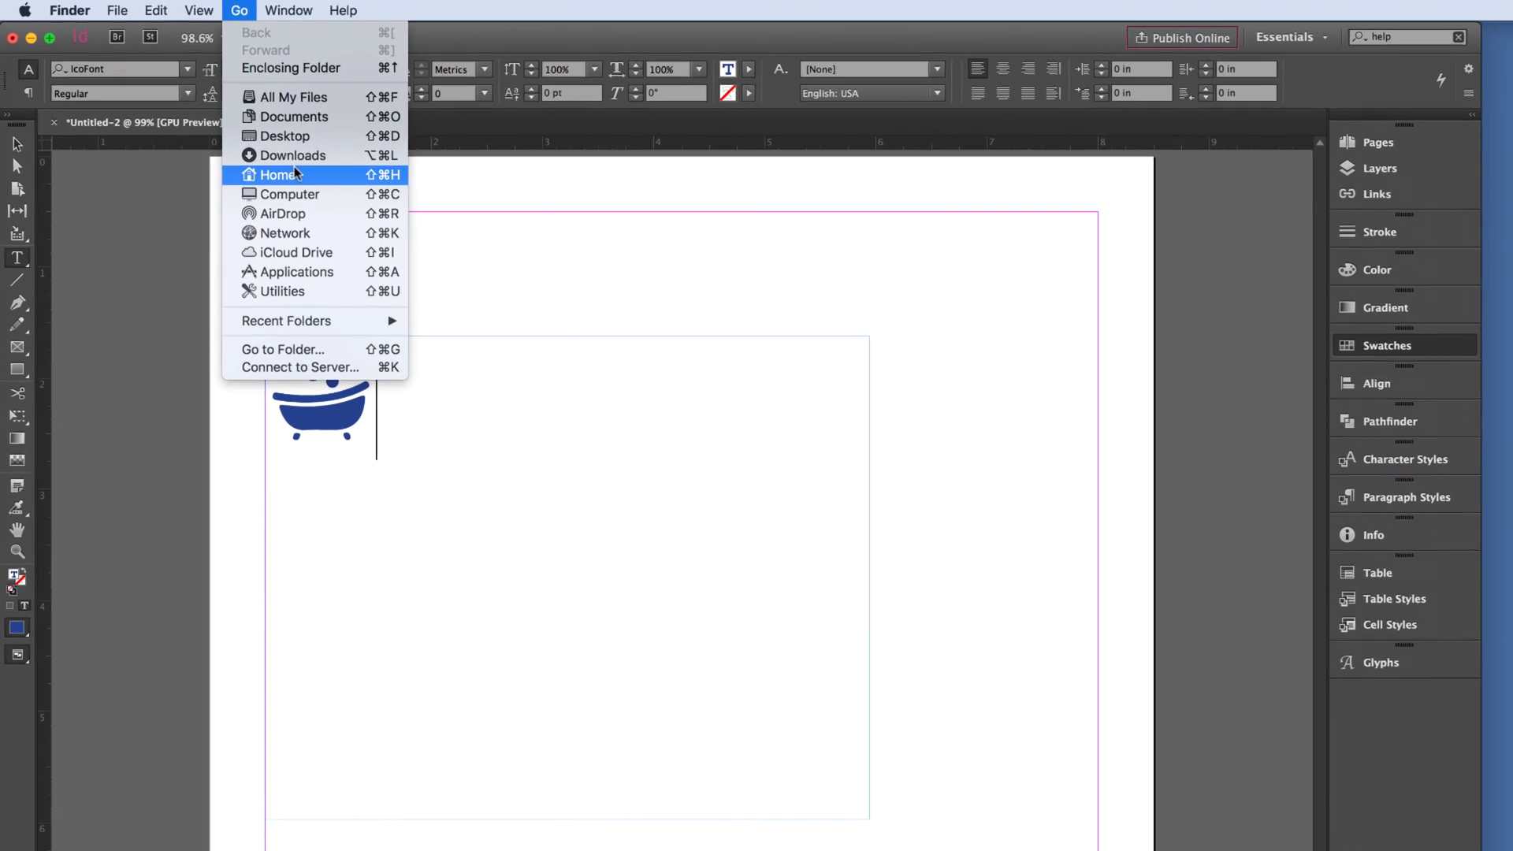
left_click(301, 159)
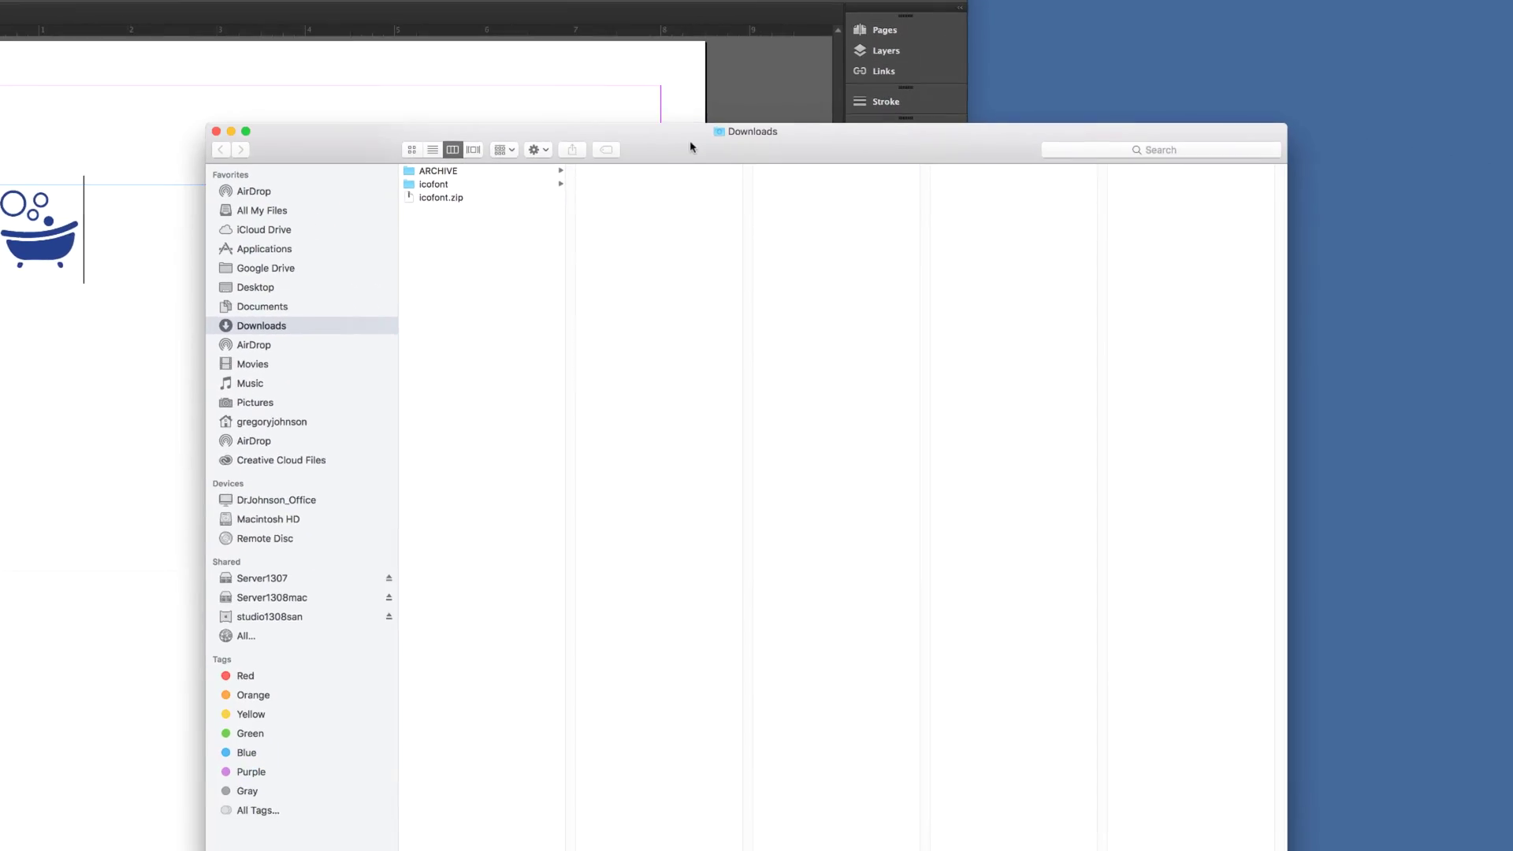
left_click_drag(691, 147, 1236, 127)
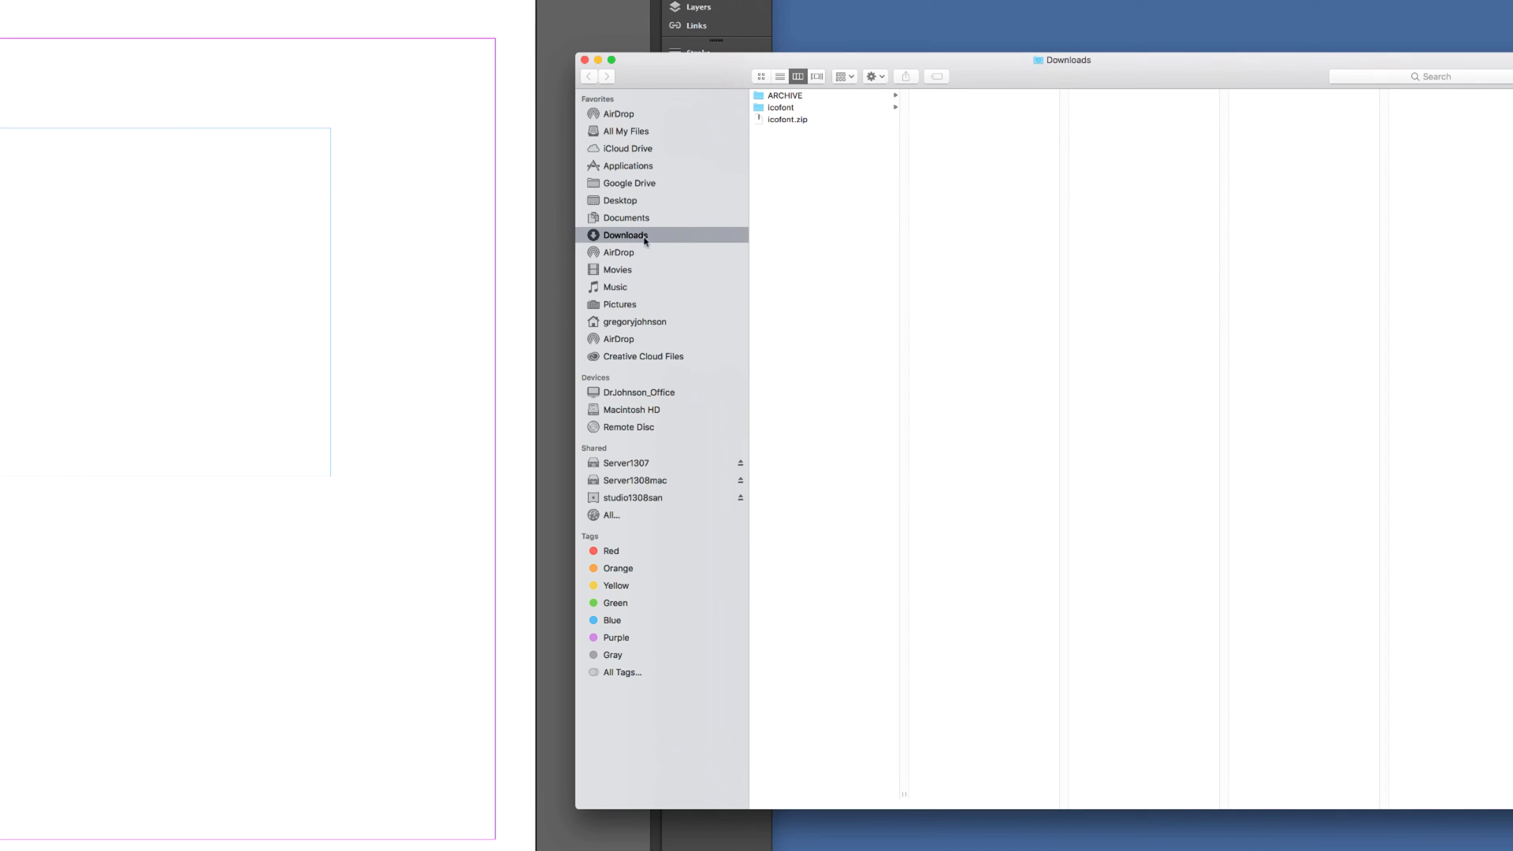
left_click(783, 108)
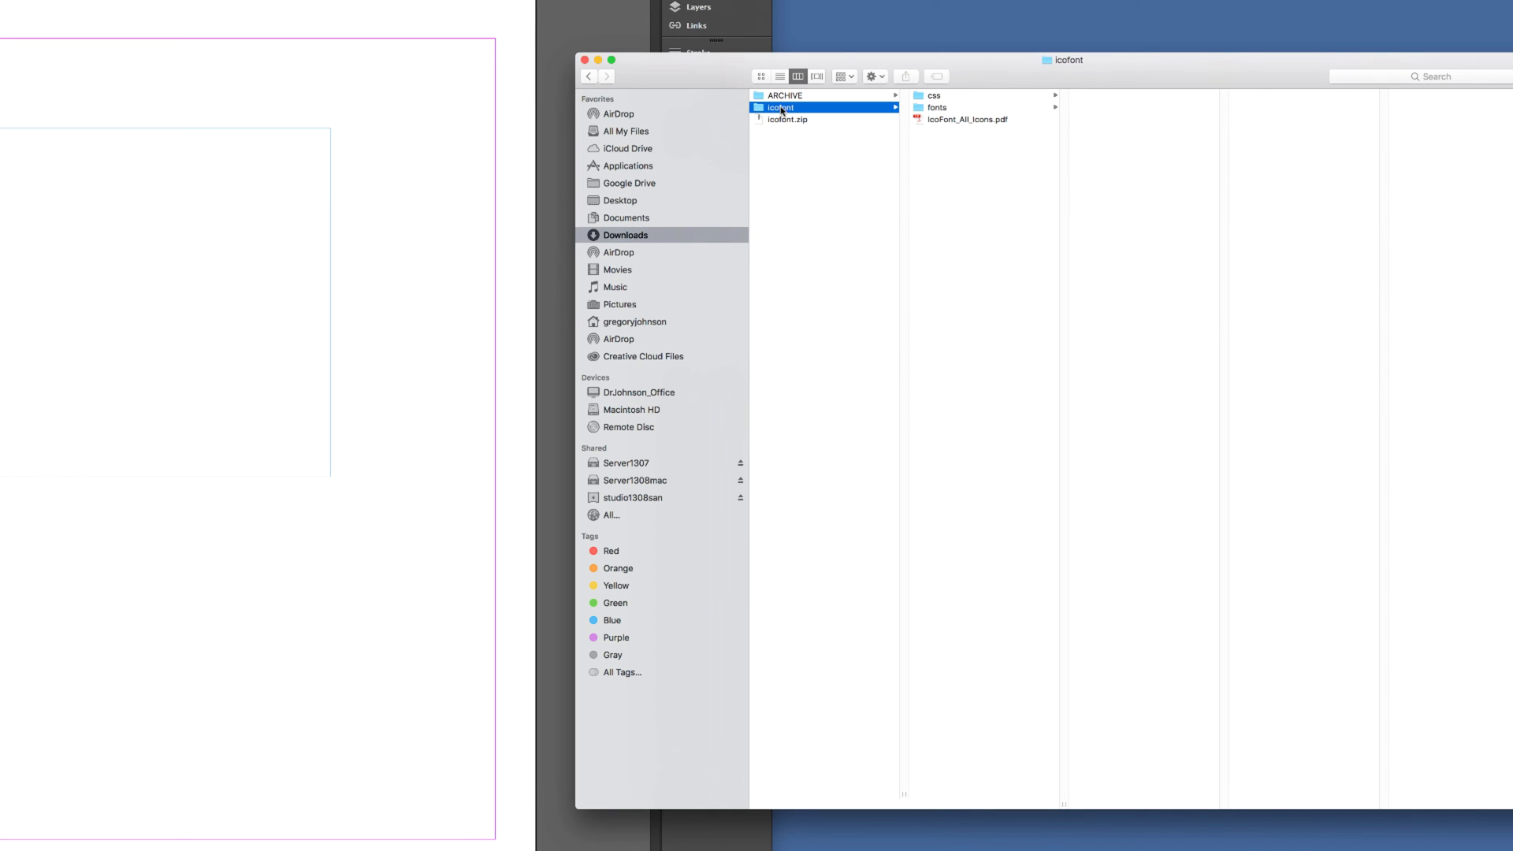
Step: Open IcoFont_All_Icons.pdf in Acrobat at Zoom to Page Level, sized beside InDesign
double_click(934, 122)
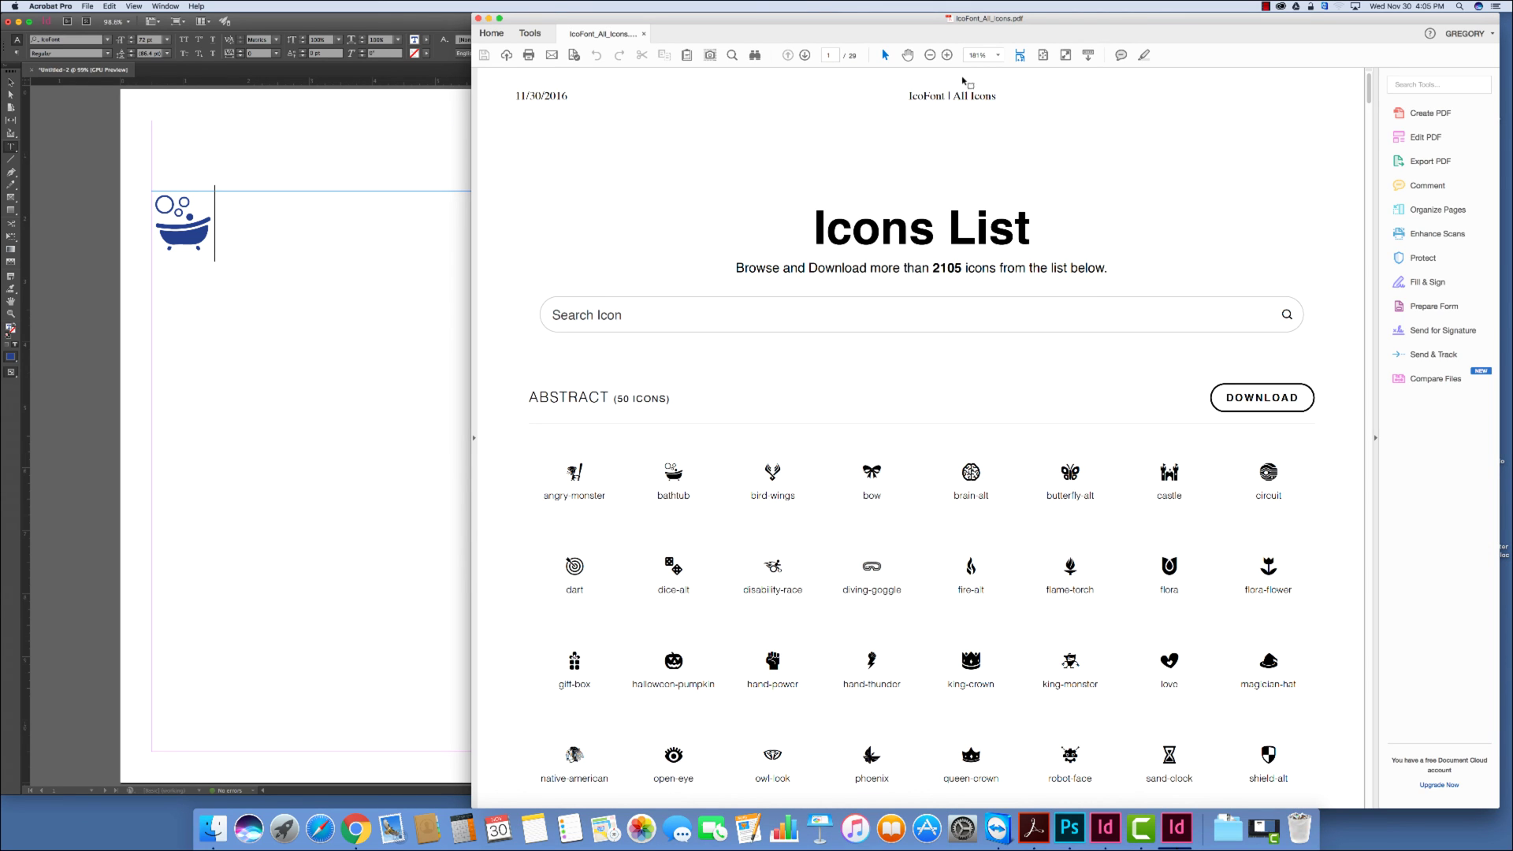
left_click(1000, 56)
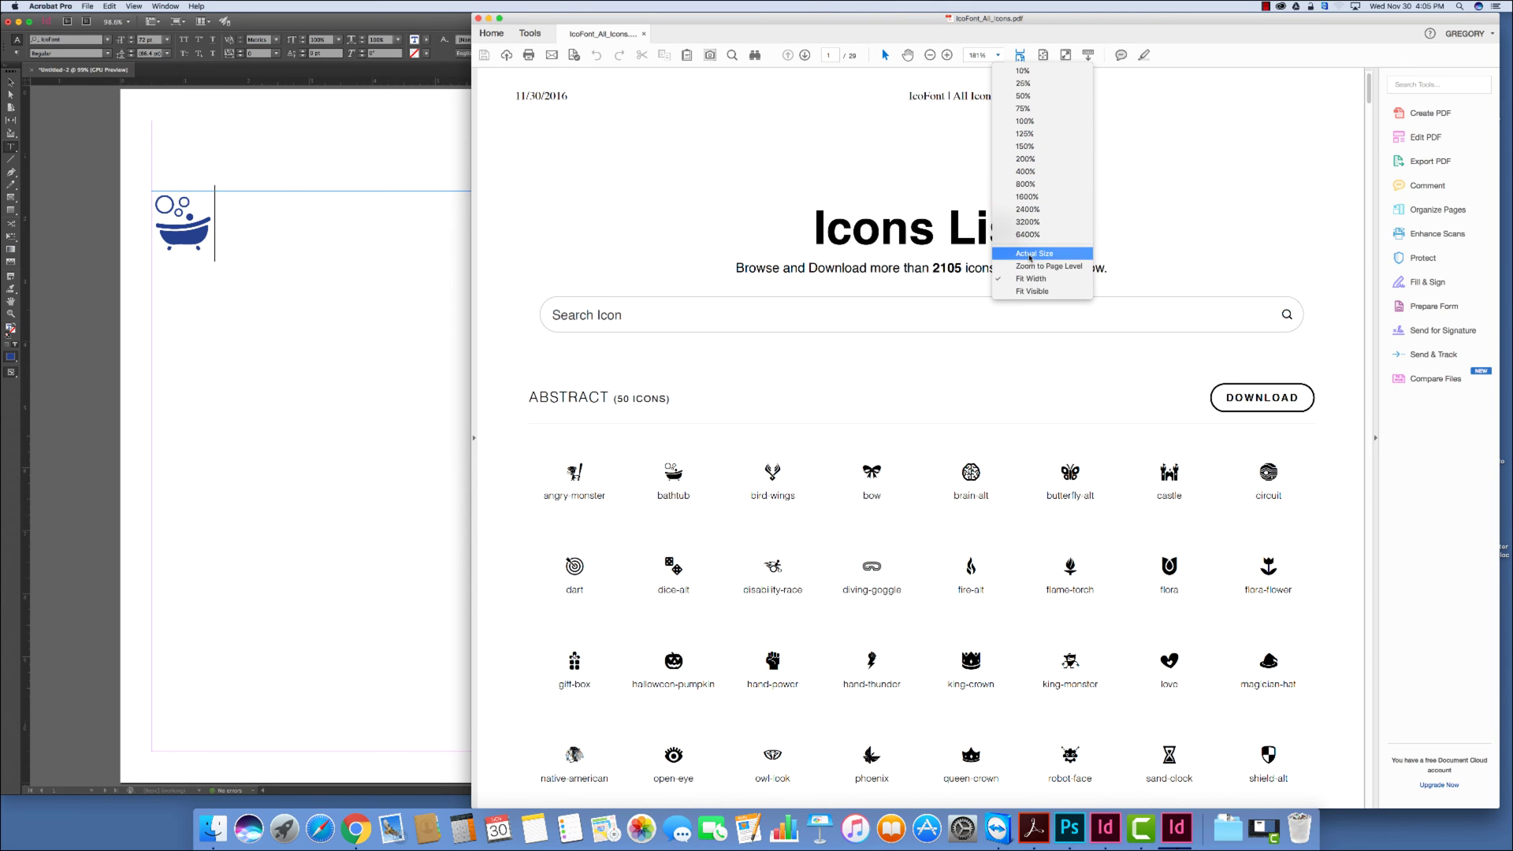
left_click(1032, 268)
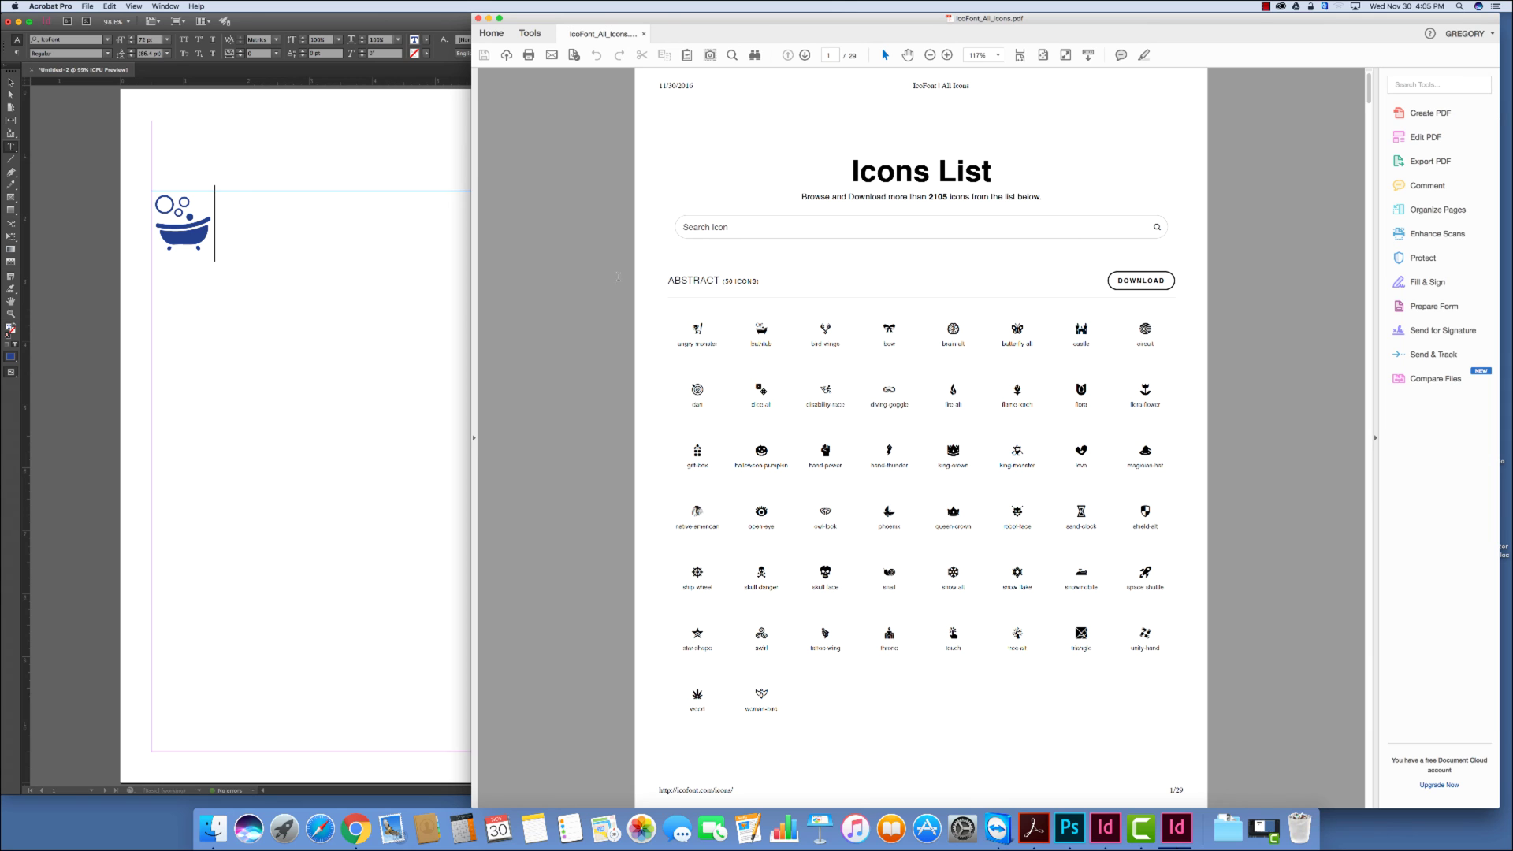
left_click_drag(471, 312, 820, 272)
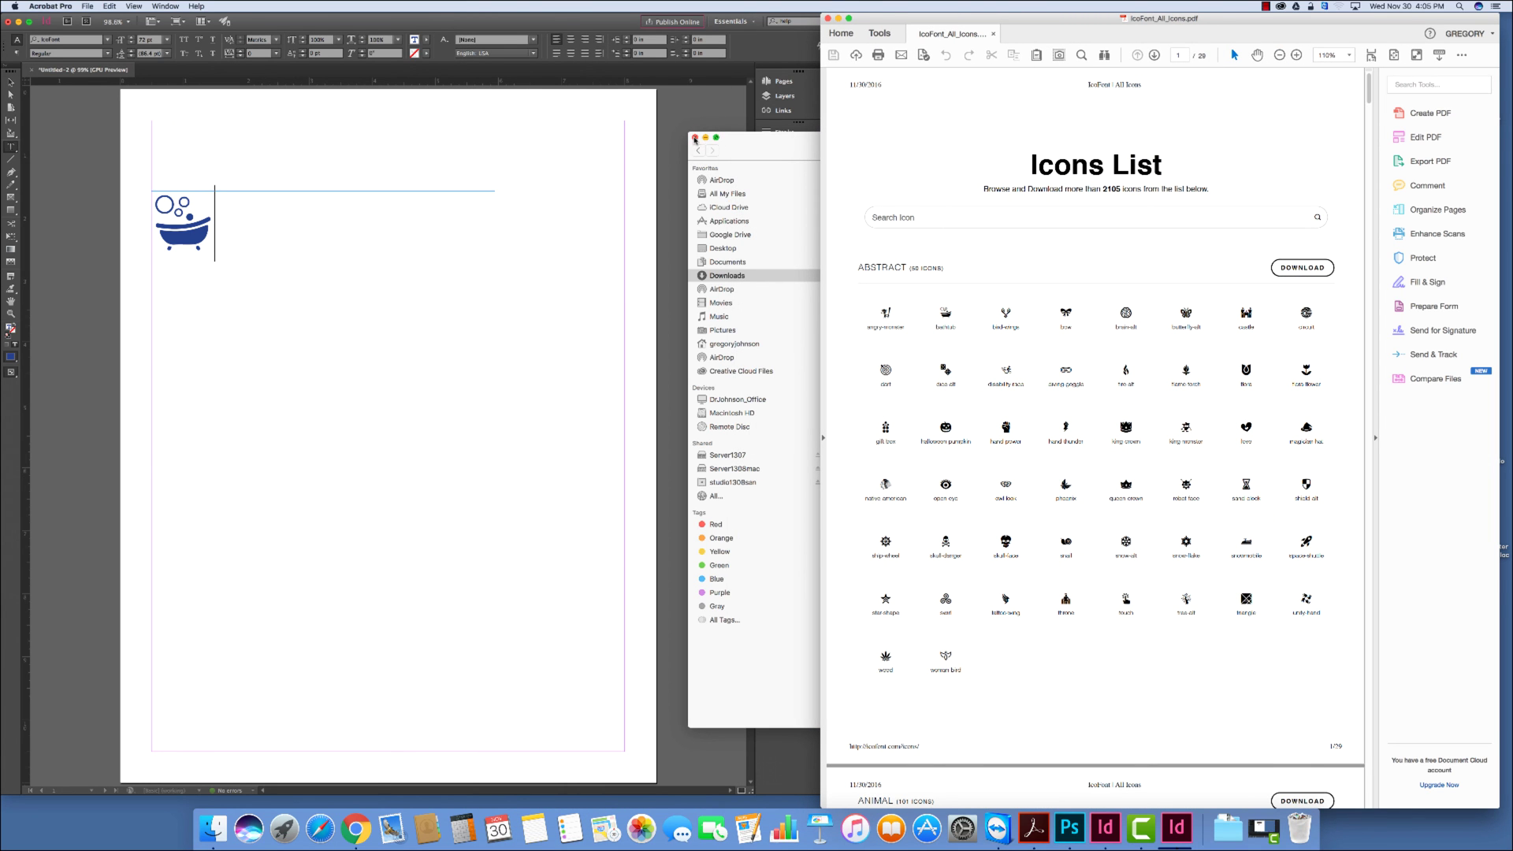
left_click_drag(952, 24, 979, 19)
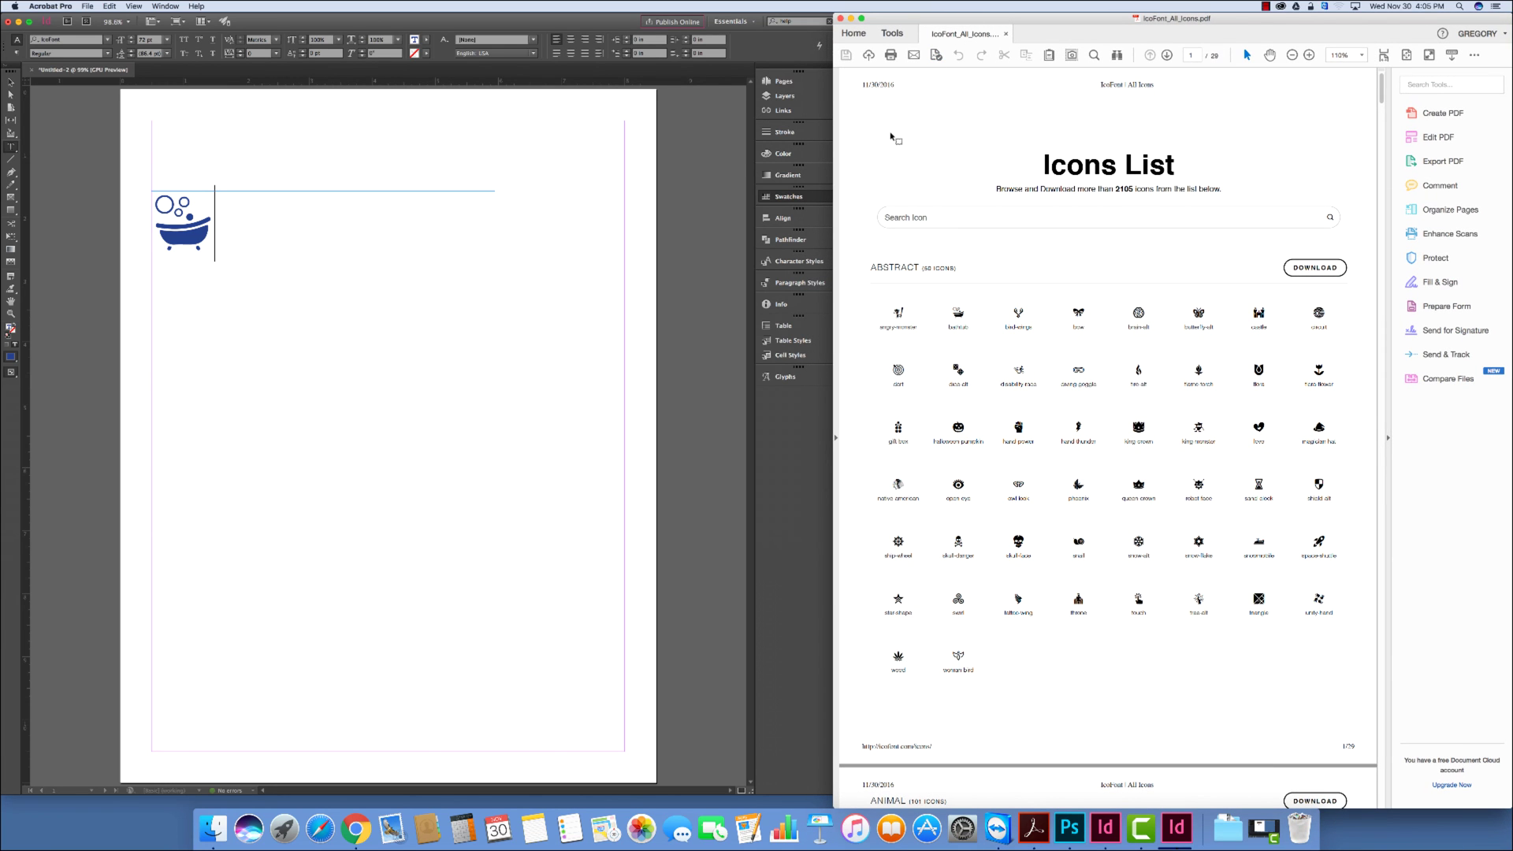
Step: Go to the Brand icons page 3 and copy the Apple icon
key("End")
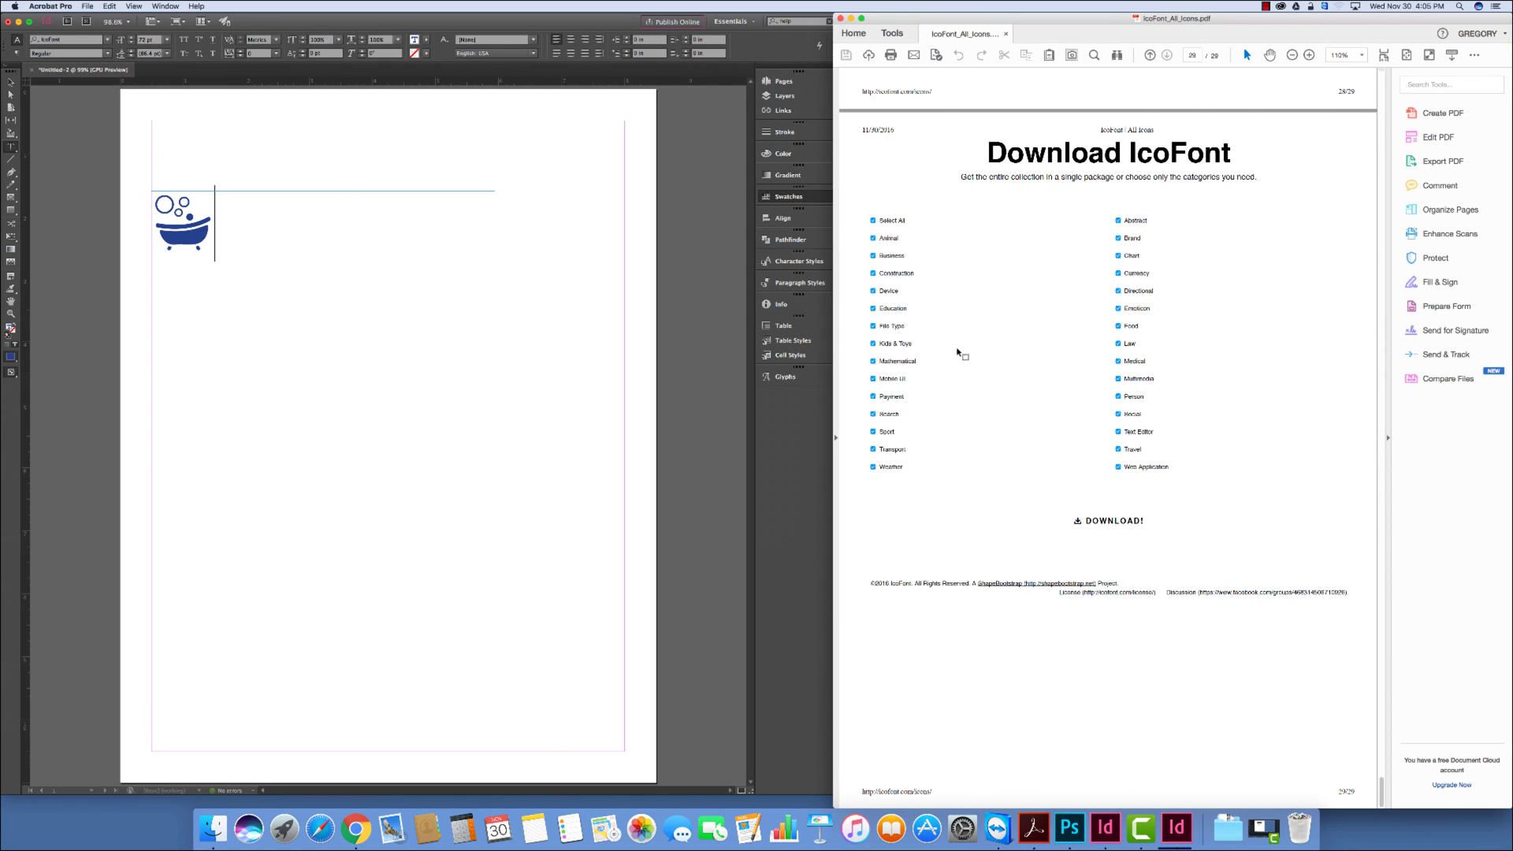
key("Home")
scroll(958, 351, "down", 10)
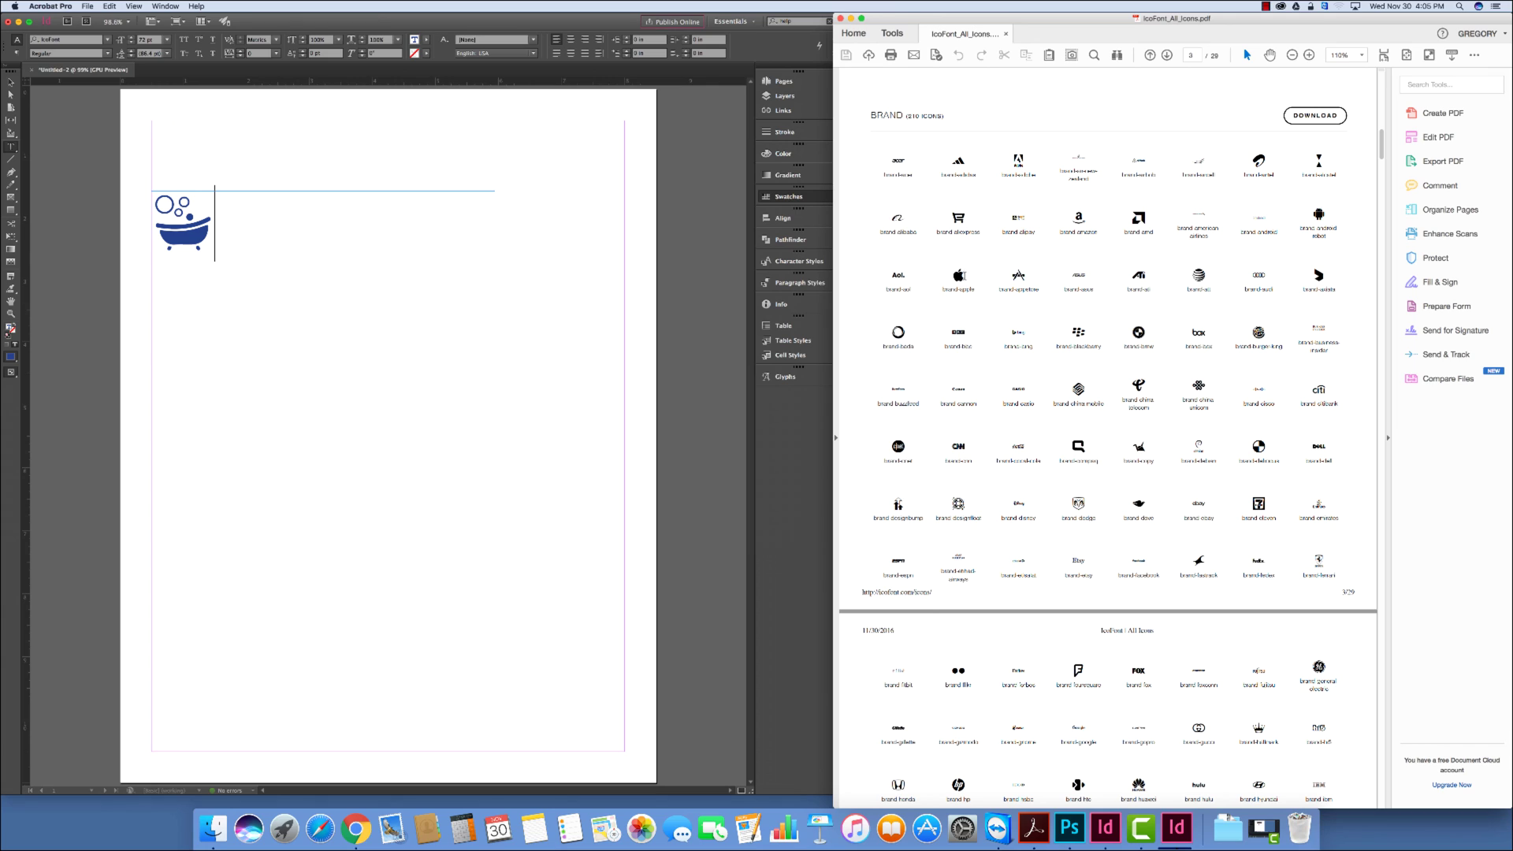
left_click(958, 275)
key("super+c")
Step: Paste the Apple icon on a new line beneath the bathtub glyph
left_click(557, 361)
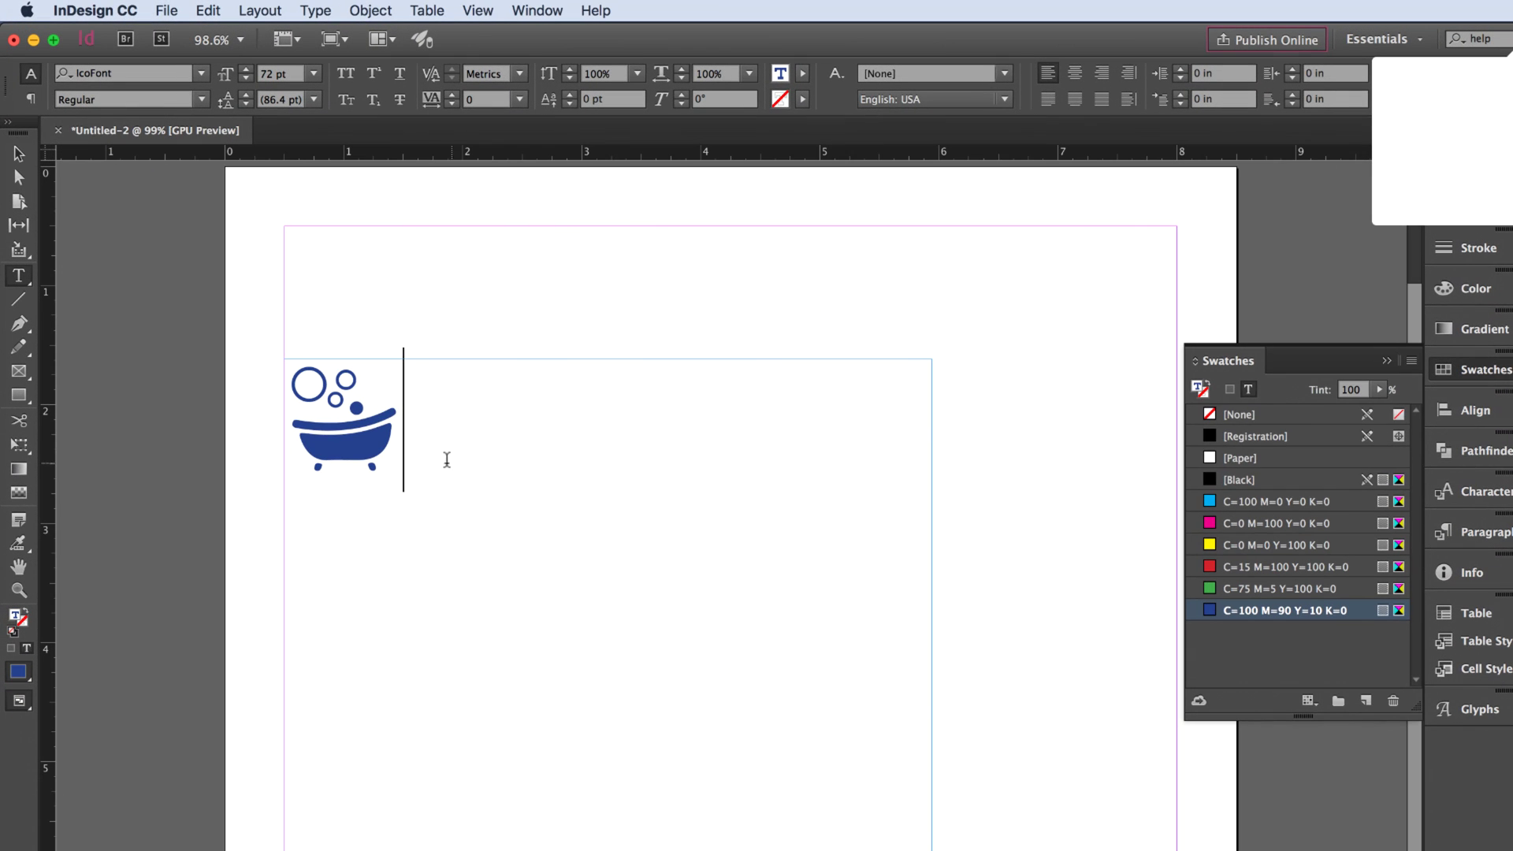
key("Return")
key("super+v")
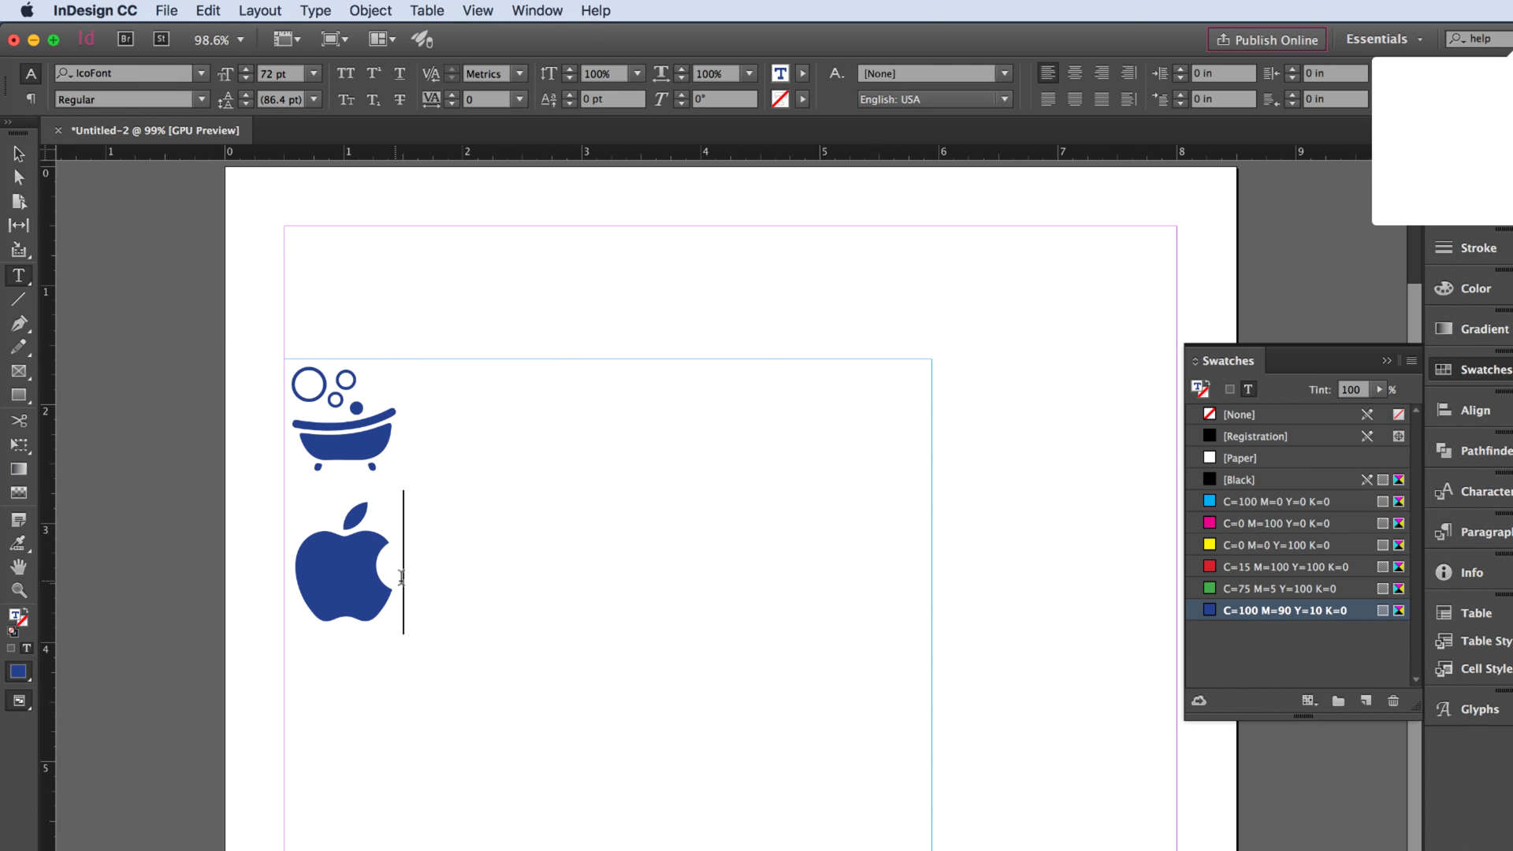
Step: Colour the Apple glyph with the red C=15 M=100 Y=100 K=0 swatch
double_click(318, 570)
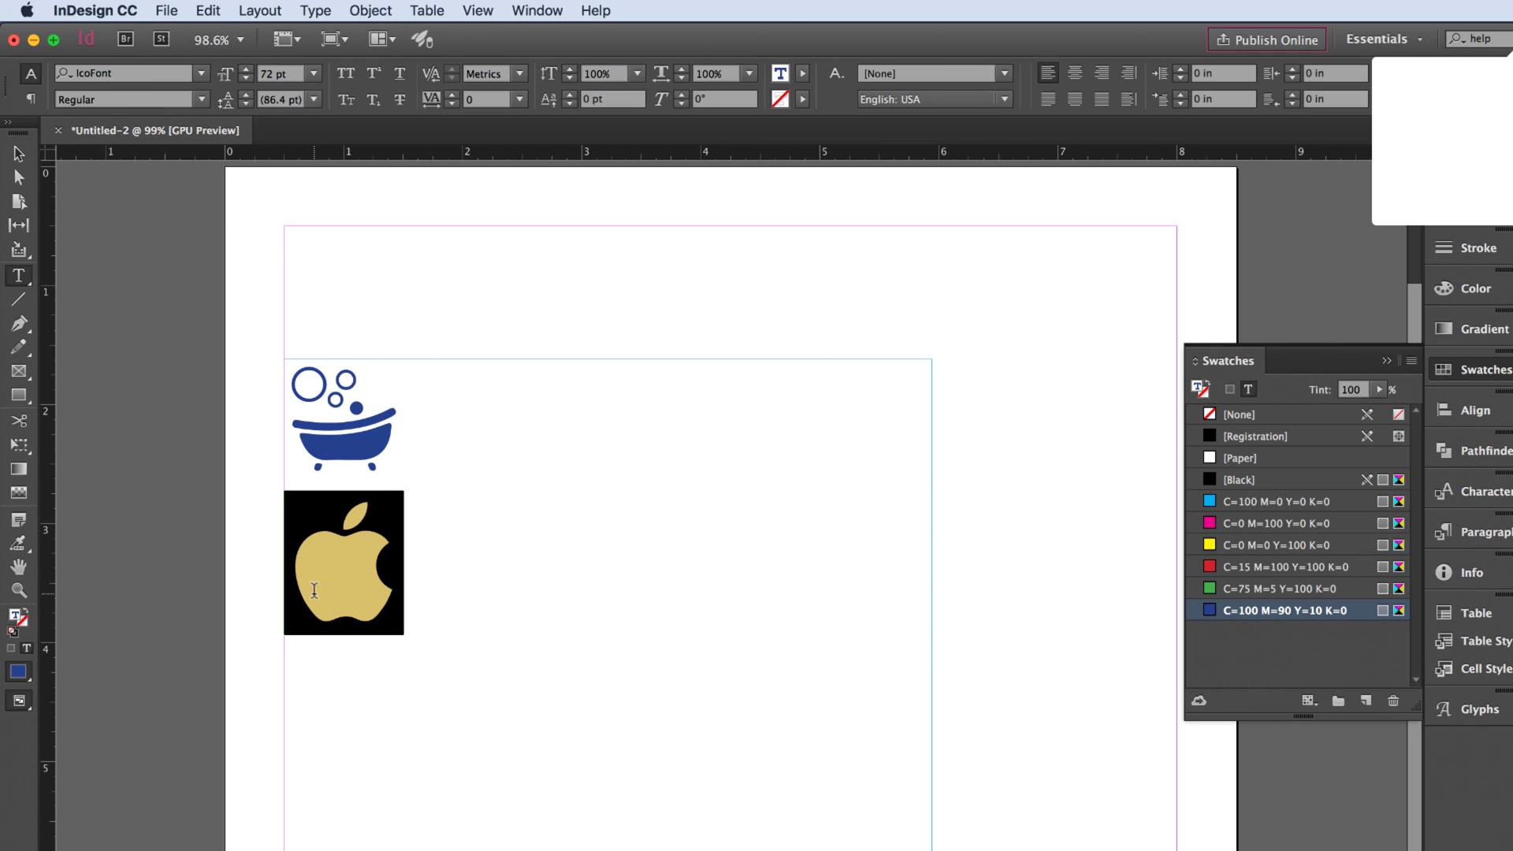
left_click(1239, 567)
left_click(527, 601)
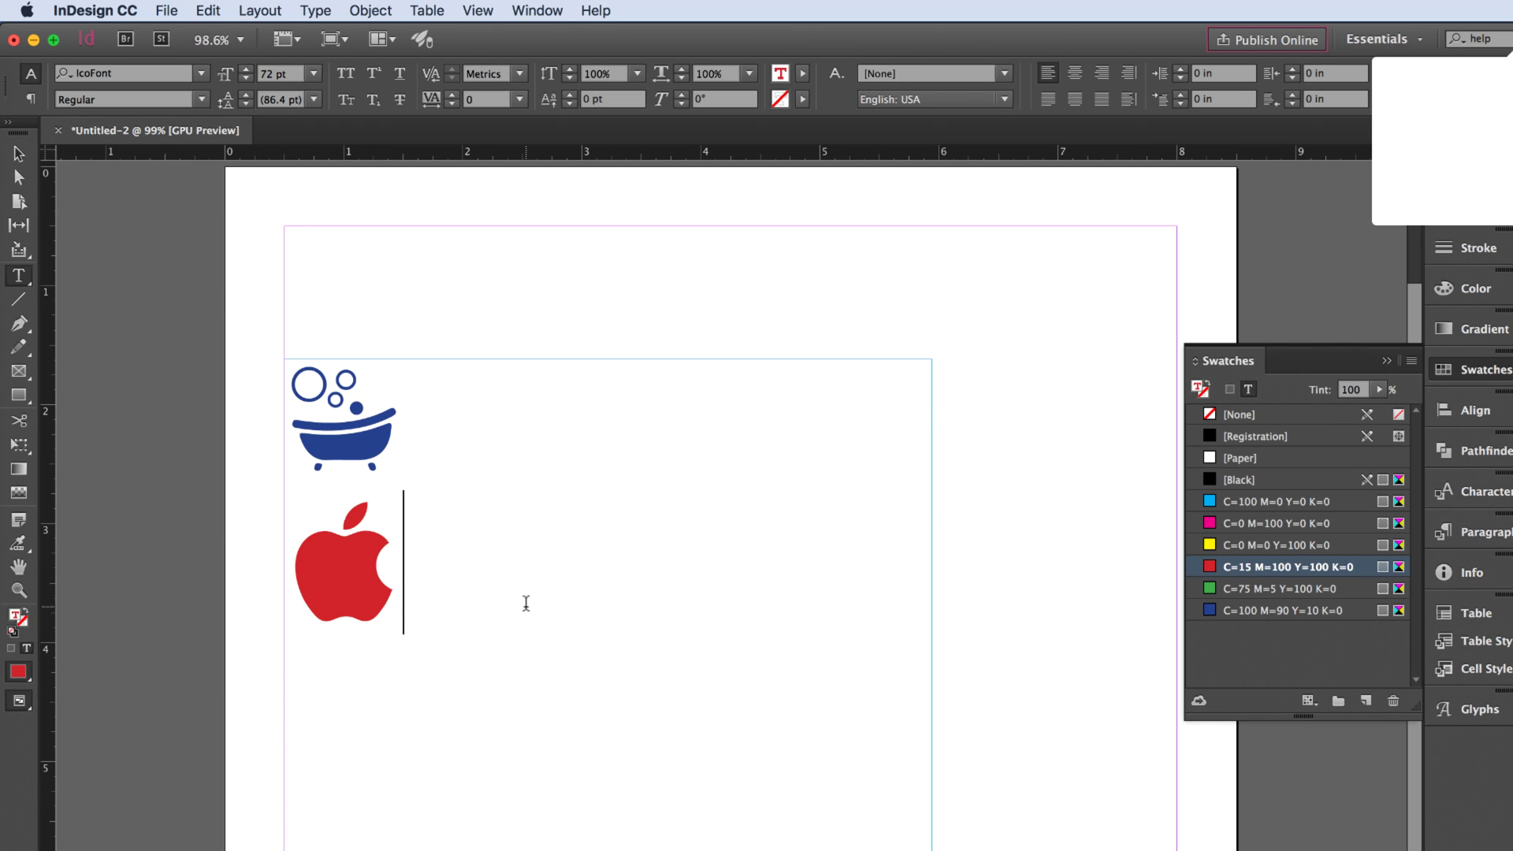